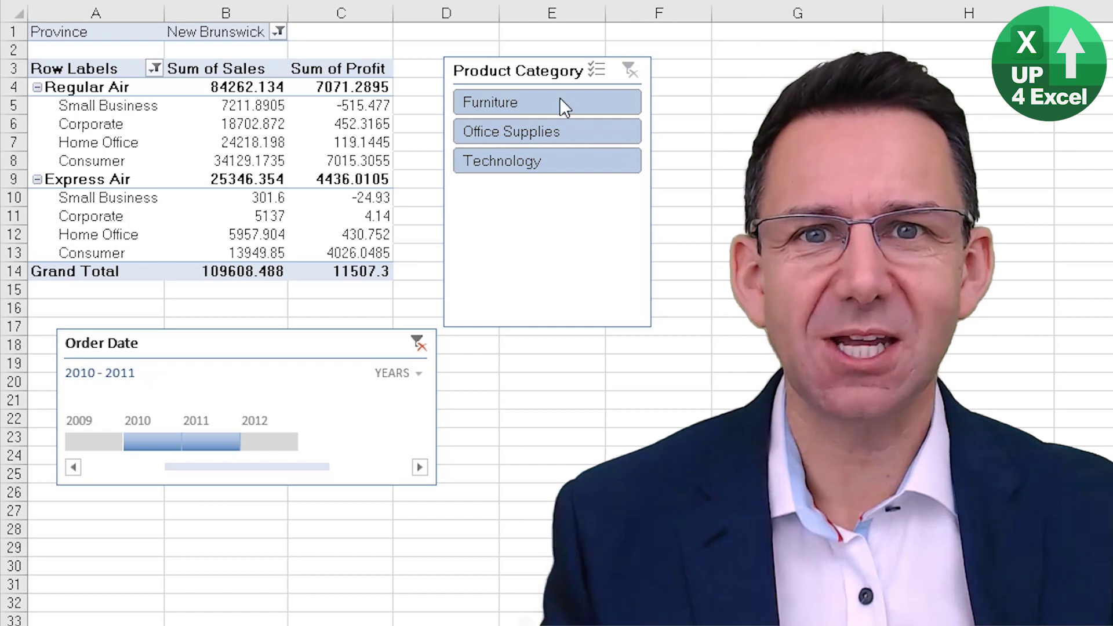
# - Filter the Product Category slicer to Furniture and Technology, and extend the Order Date timeline range to 2009 - 2012
pyautogui.click(508, 131)
pyautogui.click(510, 163)
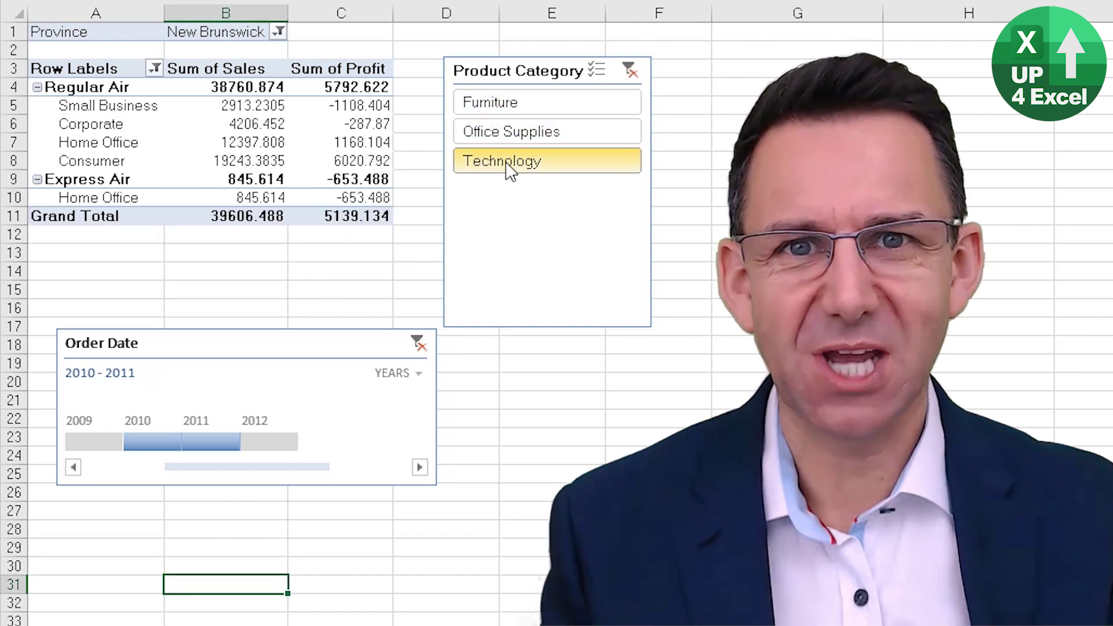
pyautogui.keyDown('ctrl'); pyautogui.click(518, 106); pyautogui.keyUp('ctrl')
pyautogui.moveTo(244, 441); pyautogui.dragTo(290, 441)
pyautogui.moveTo(120, 439); pyautogui.dragTo(69, 439)
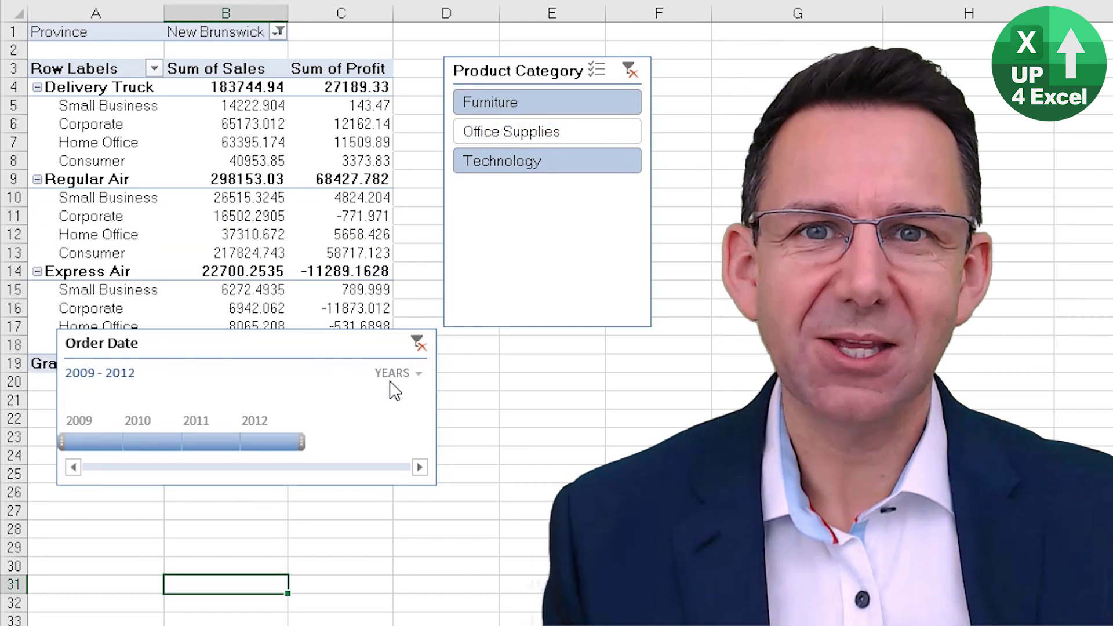
# - Switch the Order Date timeline to quarters and move the start of the selected range to Q2 2011
pyautogui.click(399, 373)
pyautogui.click(415, 425)
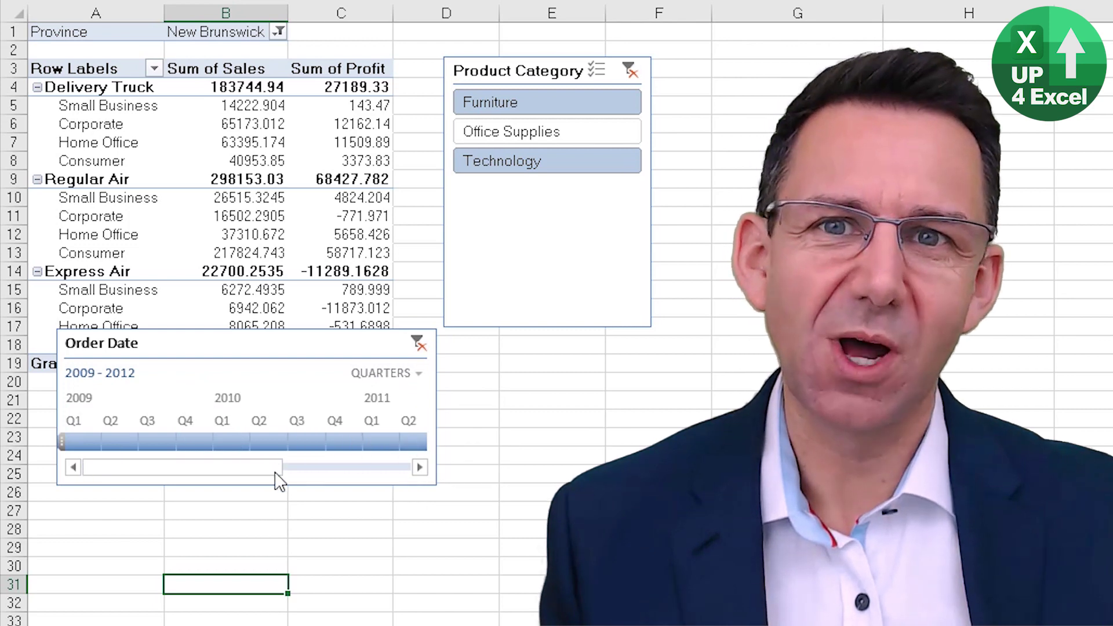
pyautogui.moveTo(276, 470); pyautogui.dragTo(164, 467)
pyautogui.moveTo(68, 442); pyautogui.dragTo(399, 442)
pyautogui.moveTo(273, 467); pyautogui.dragTo(400, 467)
# - Filter Product Category to Office Supplies only, and change the Order Date timeline level to months and back to years
pyautogui.click(547, 134)
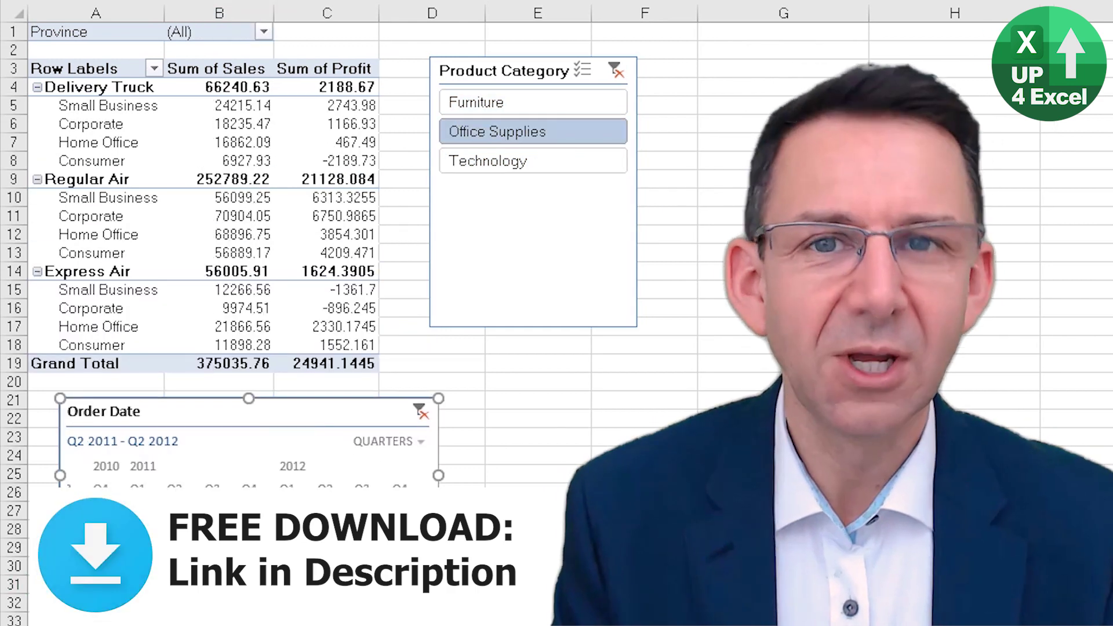
pyautogui.click(389, 442)
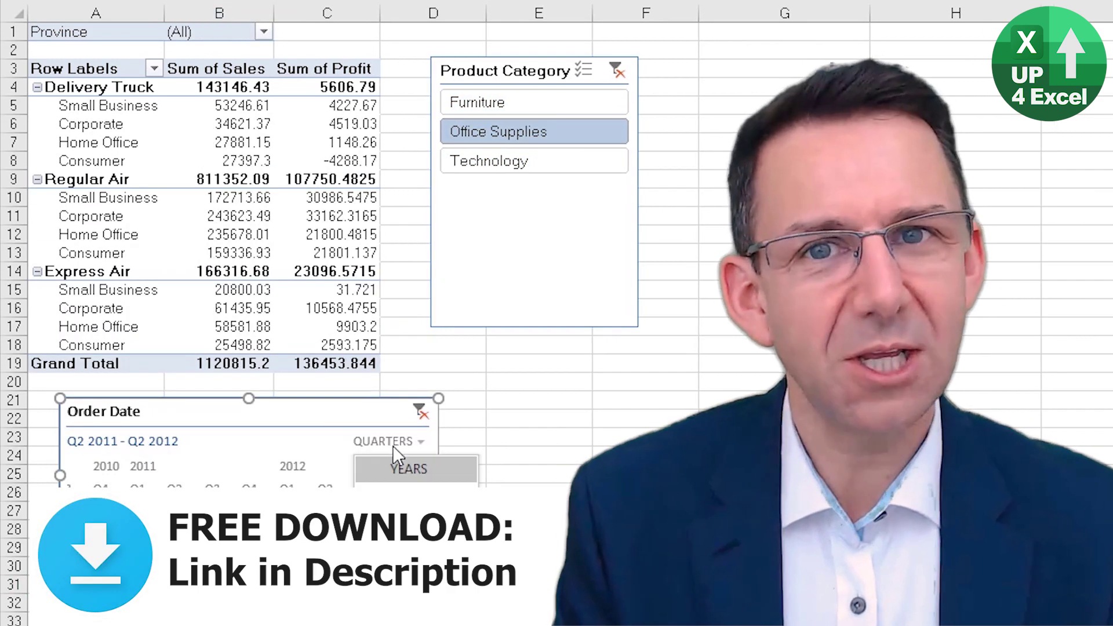
pyautogui.click(405, 521)
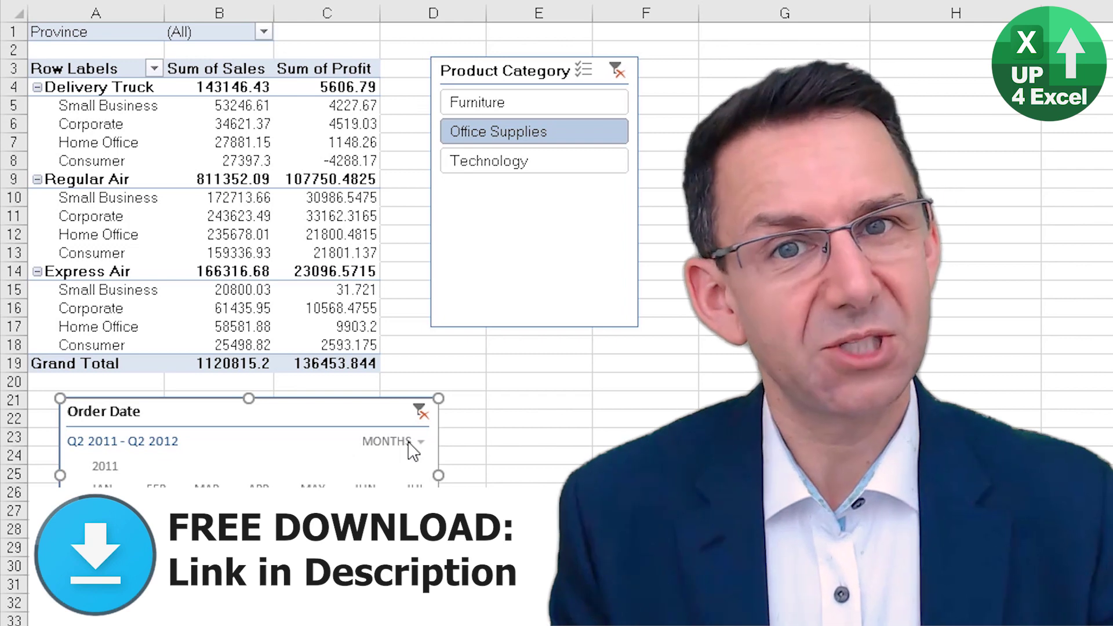
pyautogui.click(410, 441)
pyautogui.click(416, 467)
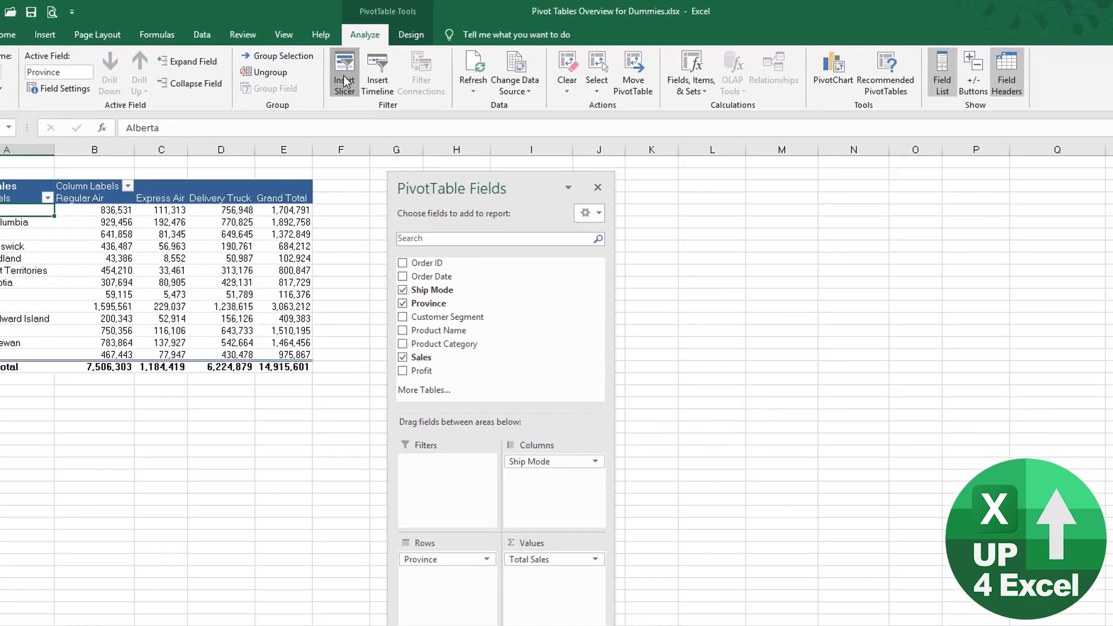
# - Insert a Customer Segment slicer and place it below the pivot table, widened to show its full title
pyautogui.click(344, 81)
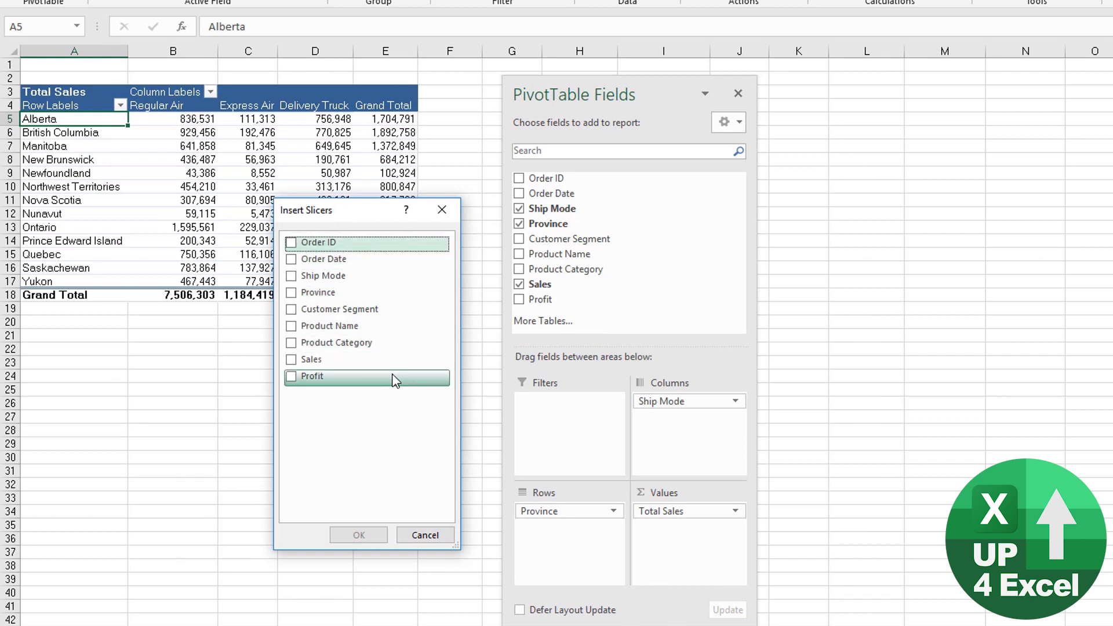
pyautogui.click(292, 310)
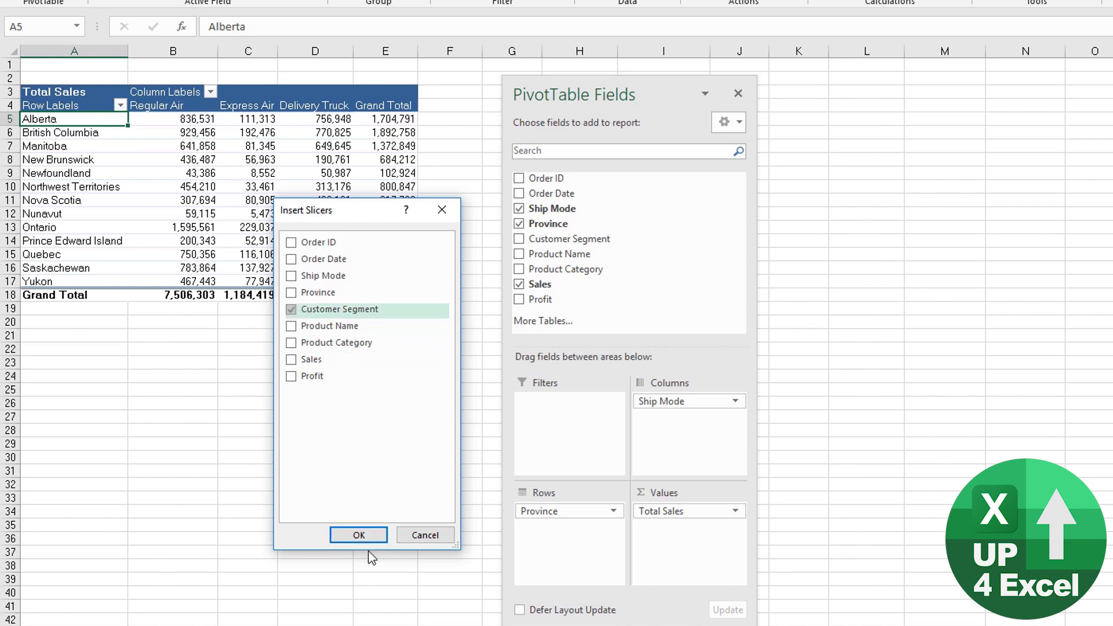
pyautogui.click(369, 533)
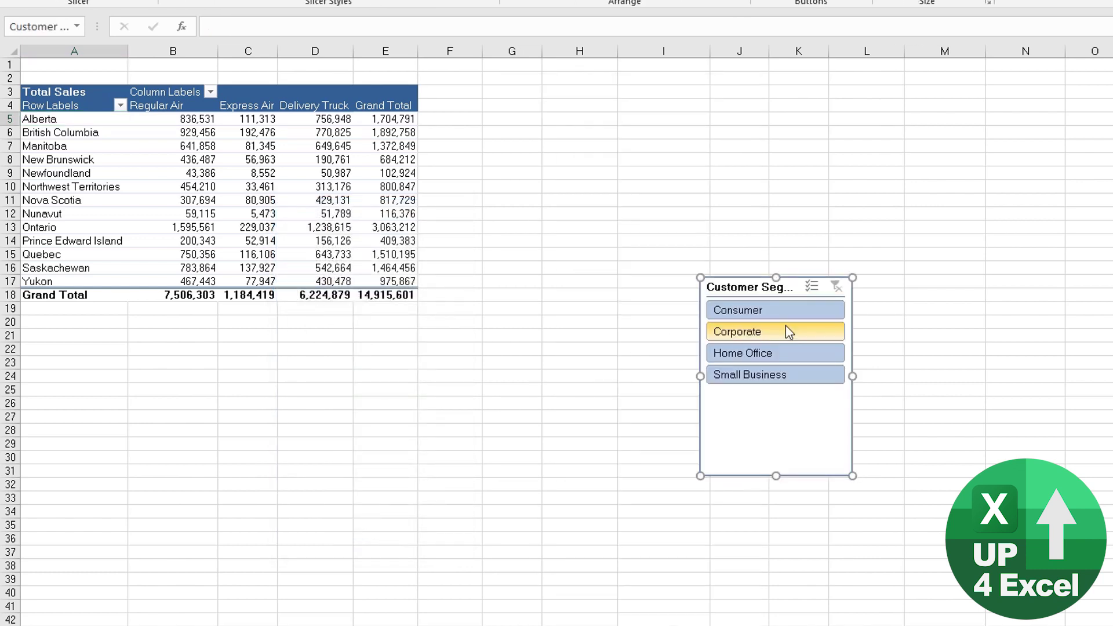
pyautogui.moveTo(788, 288); pyautogui.dragTo(181, 336)
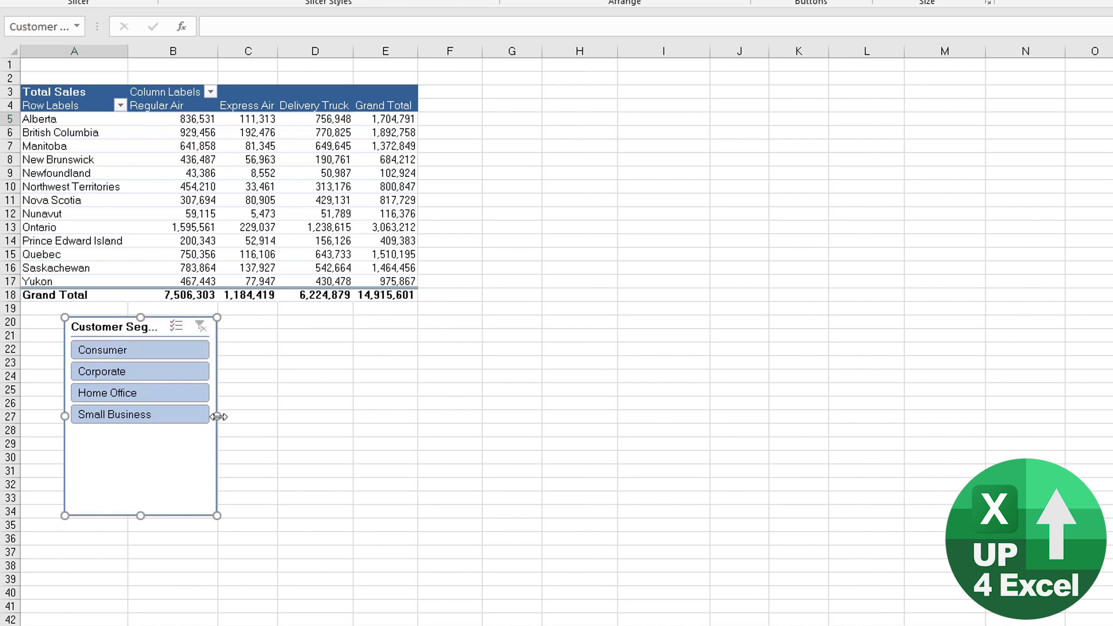
pyautogui.moveTo(218, 416); pyautogui.dragTo(265, 415)
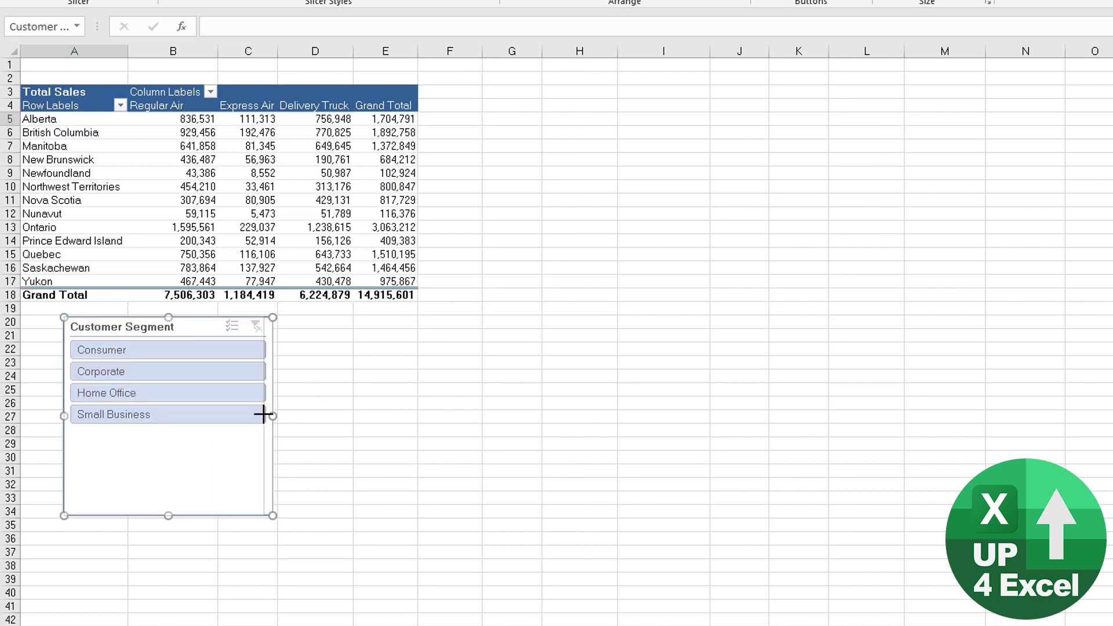
# - Filter the pivot table by one customer segment at a time: Consumer, Corporate, Home Office and Small Business
pyautogui.click(164, 353)
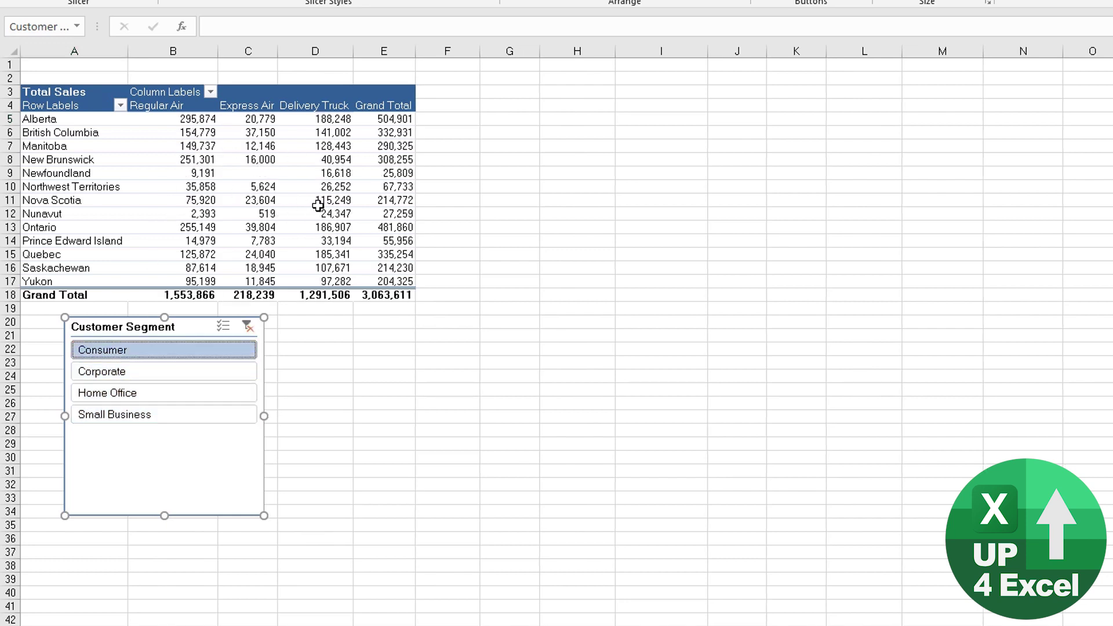
pyautogui.click(158, 373)
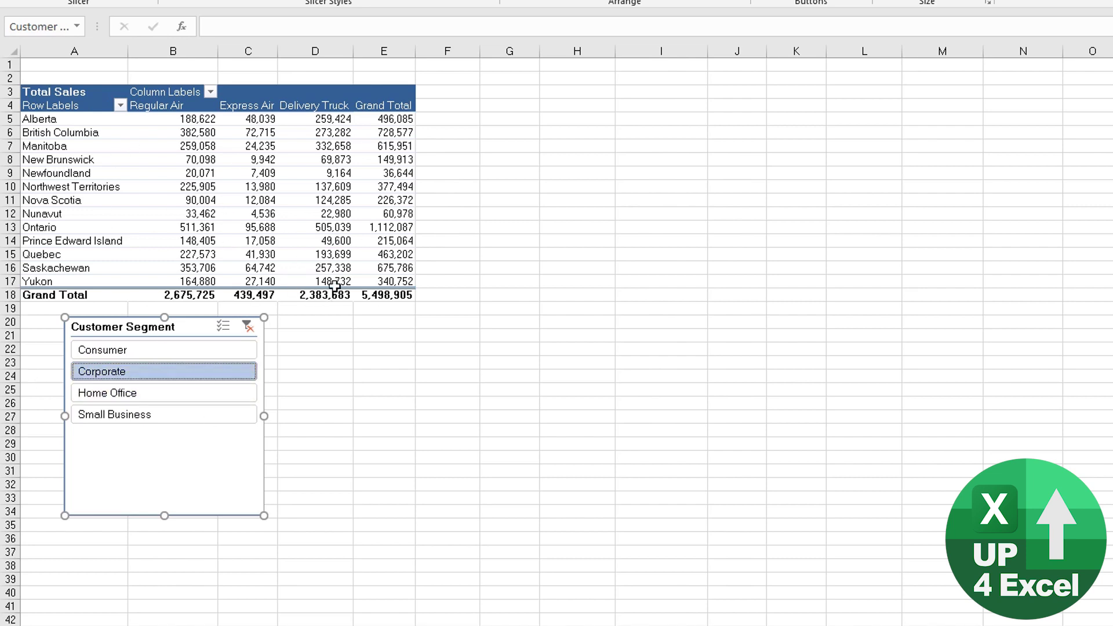
pyautogui.moveTo(248, 202)
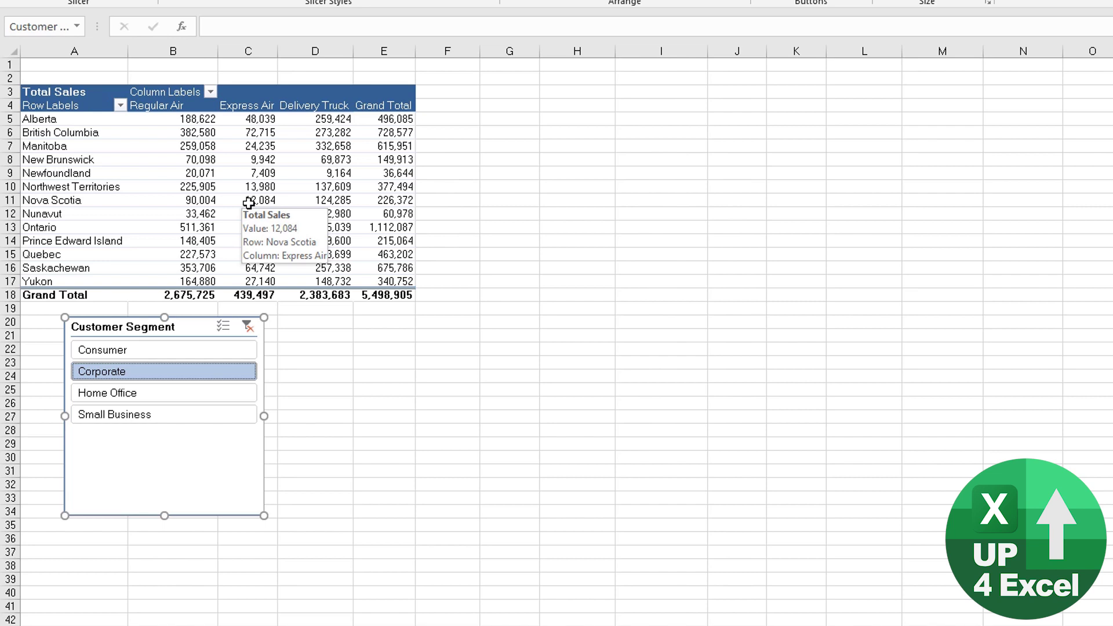
pyautogui.click(140, 395)
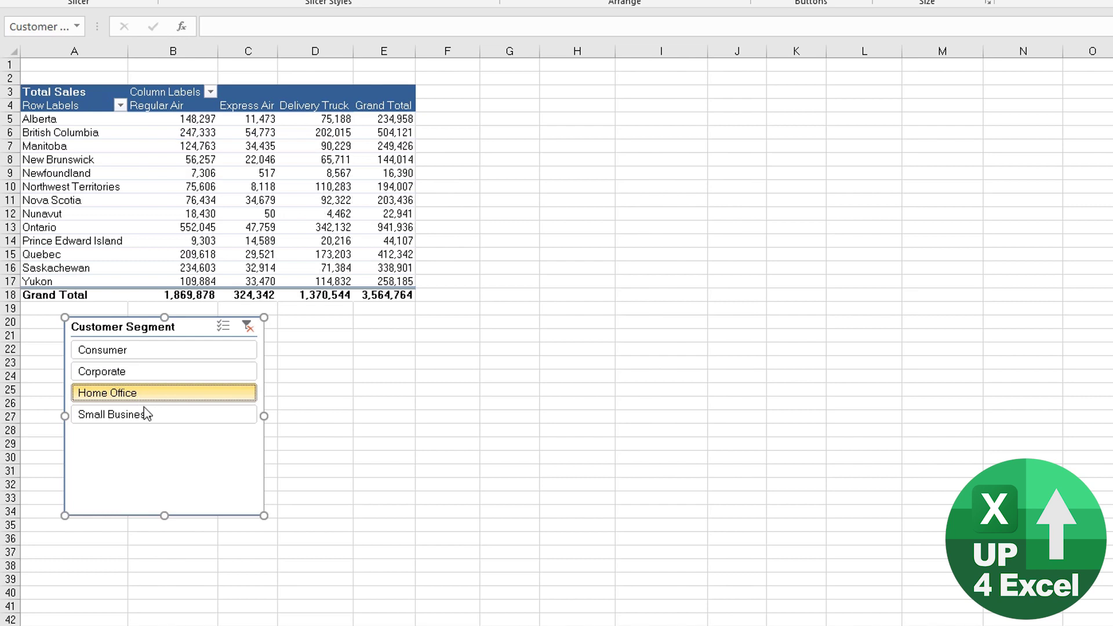
pyautogui.click(149, 425)
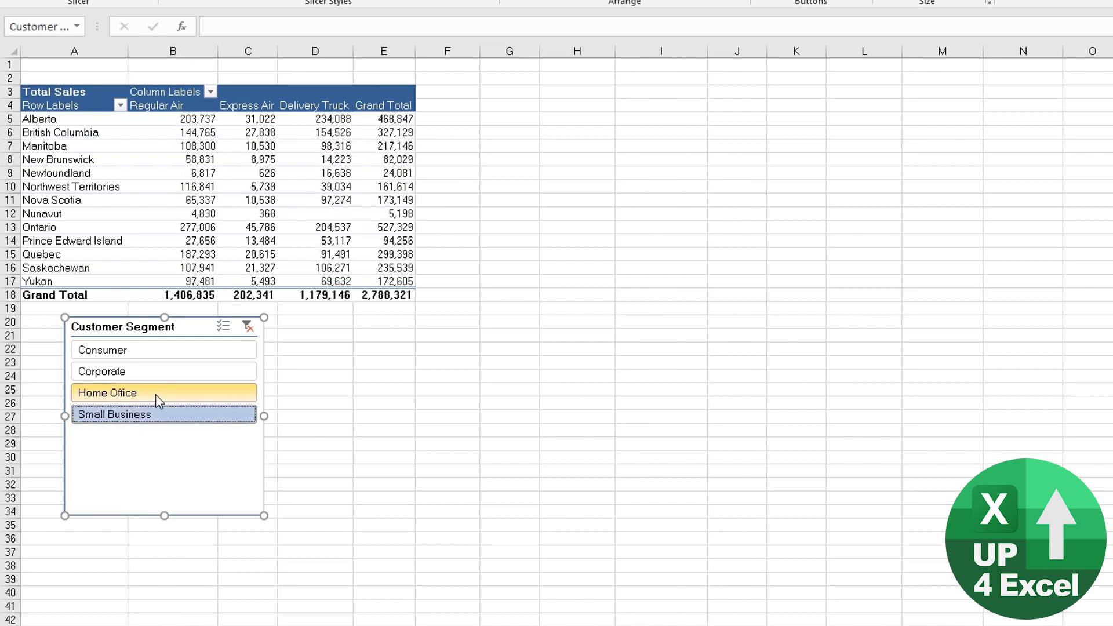
# - Add Home Office, Corporate and Consumer to the Small Business selection in the Customer Segment slicer
pyautogui.keyDown('ctrl'); pyautogui.click(175, 390); pyautogui.keyUp('ctrl')
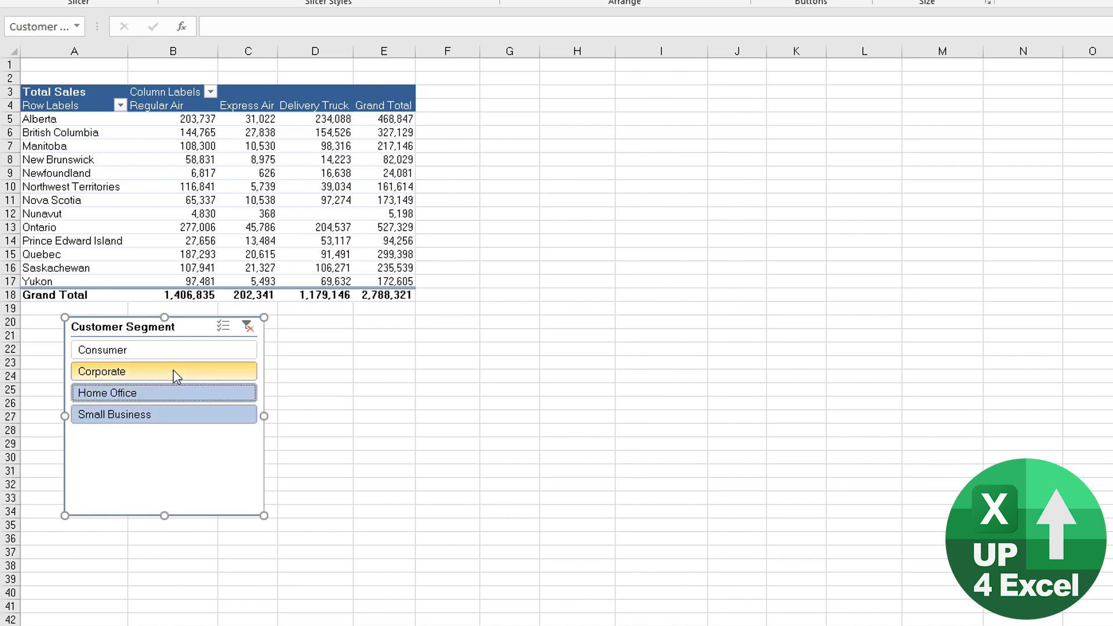
pyautogui.keyDown('ctrl'); pyautogui.click(169, 369); pyautogui.keyUp('ctrl')
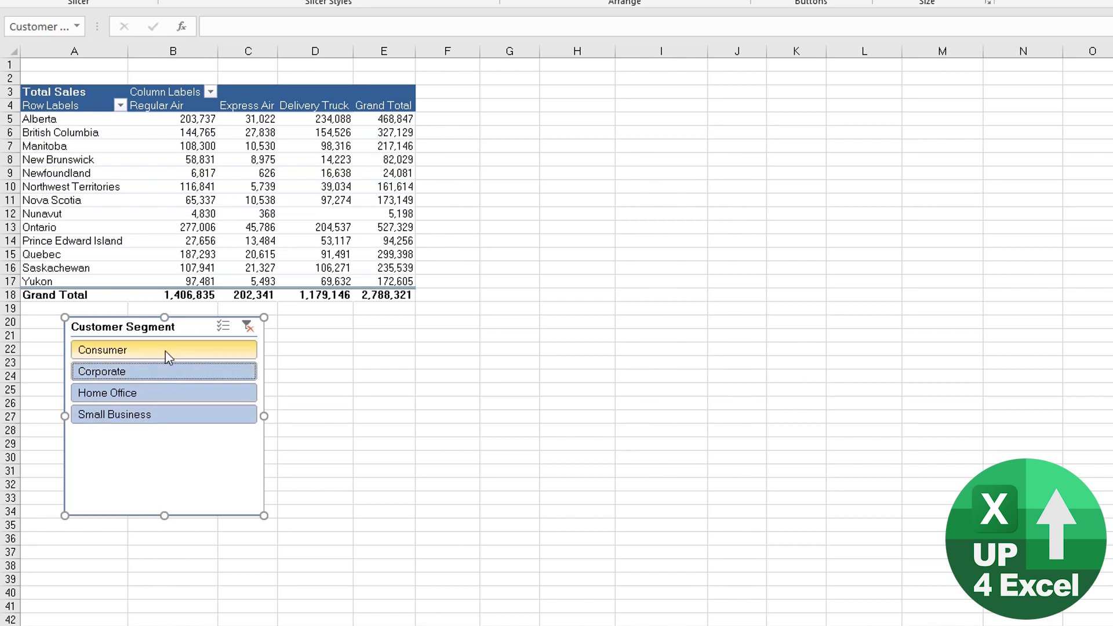
pyautogui.keyDown('ctrl'); pyautogui.click(165, 353); pyautogui.keyUp('ctrl')
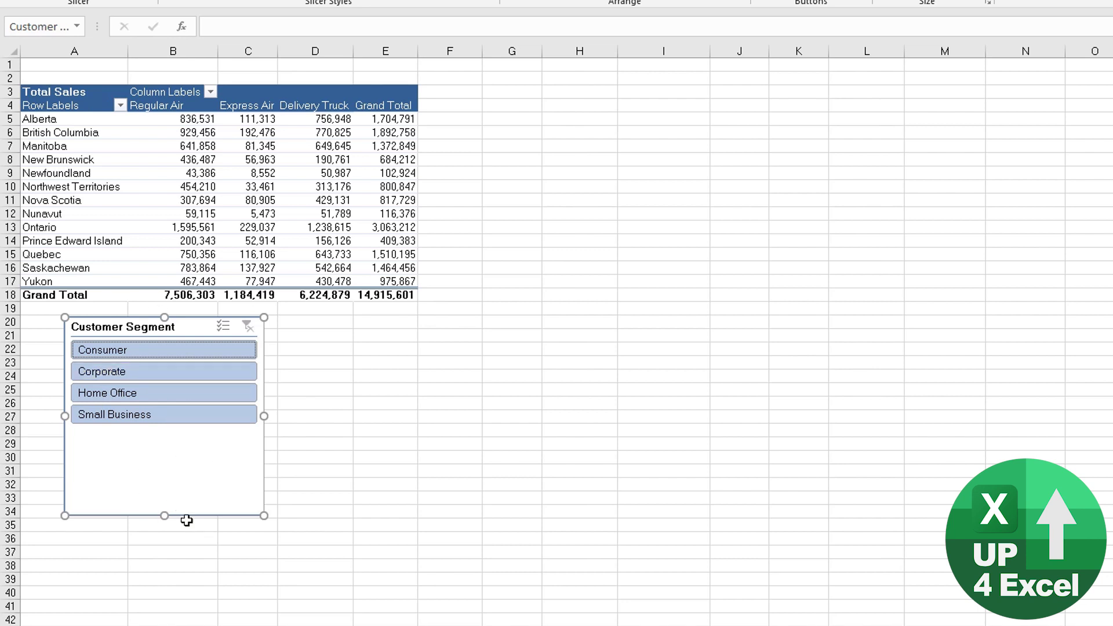
# - Turn on multi-select in the Customer Segment slicer and toggle segments so that only Corporate is excluded
pyautogui.click(224, 328)
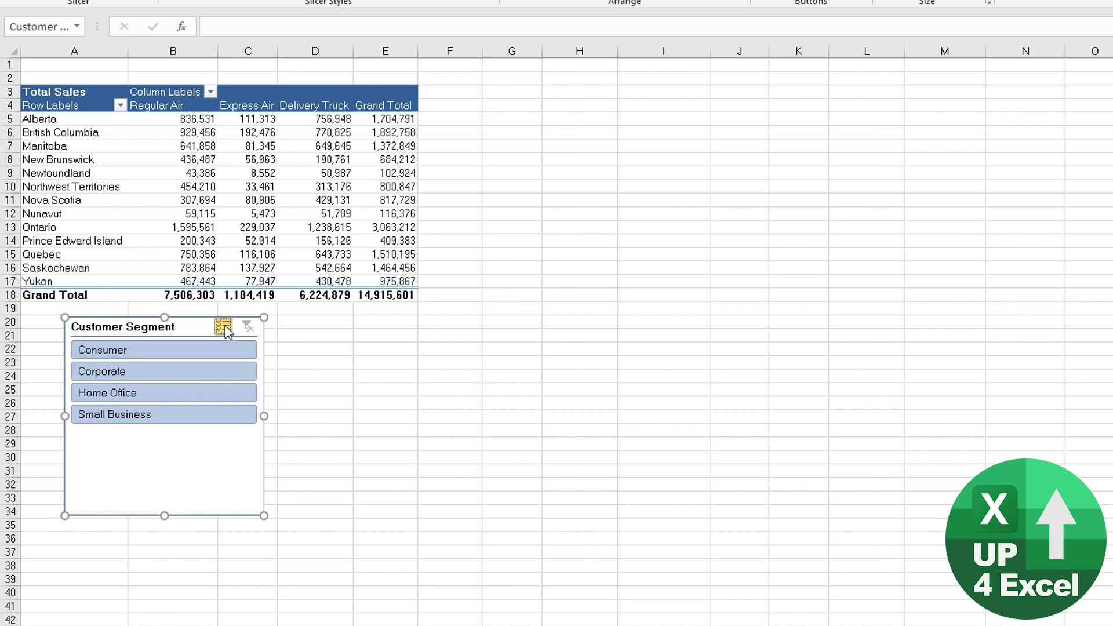
pyautogui.click(176, 349)
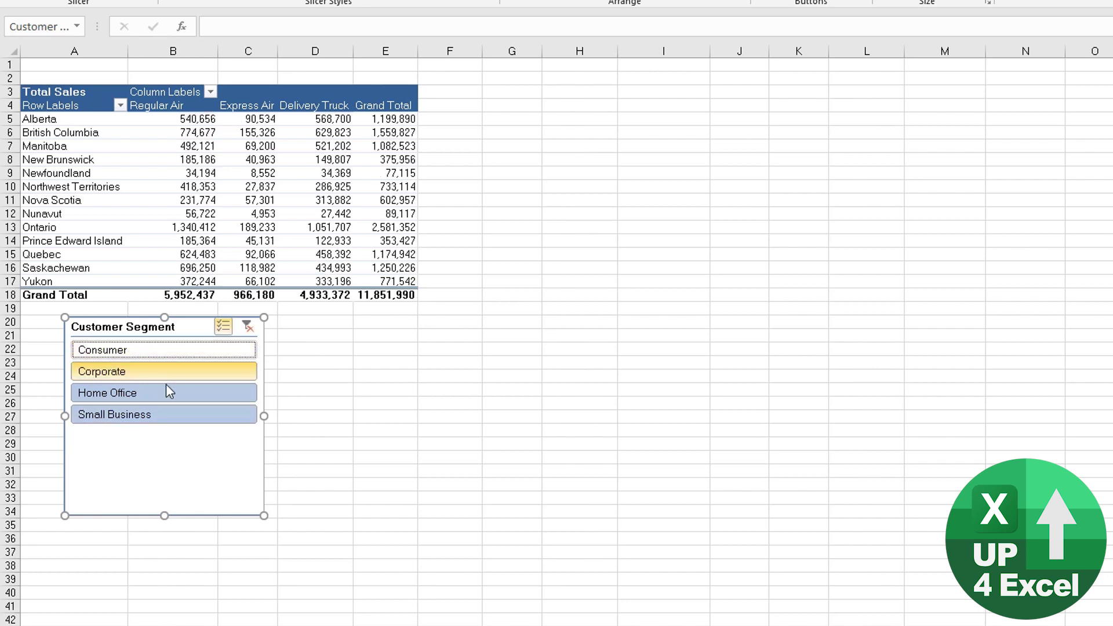
pyautogui.click(171, 372)
pyautogui.click(184, 355)
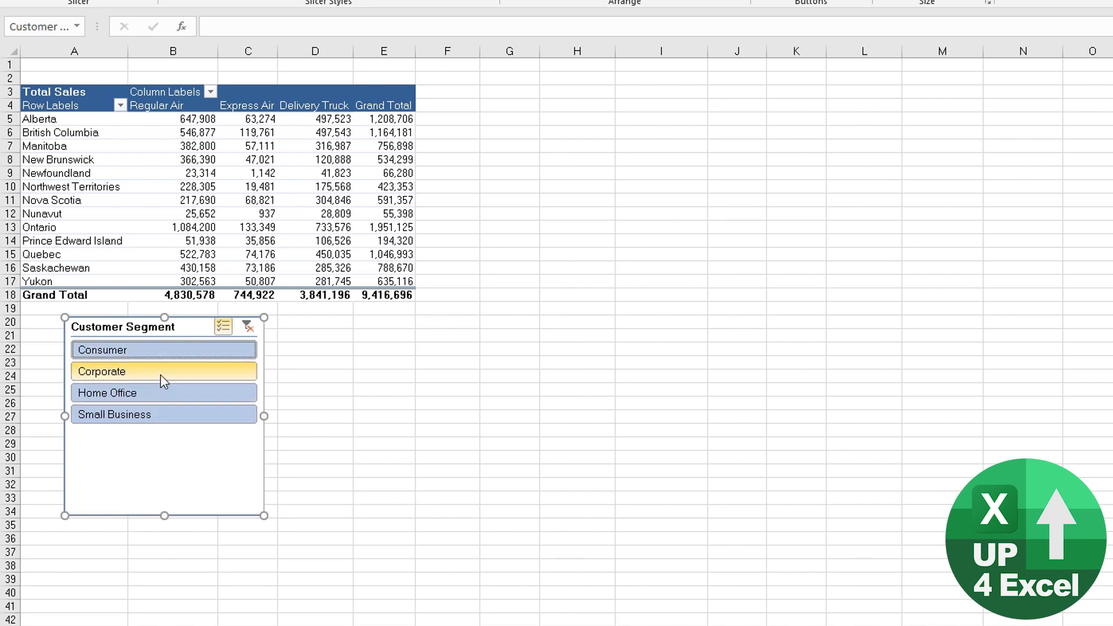
pyautogui.click(223, 327)
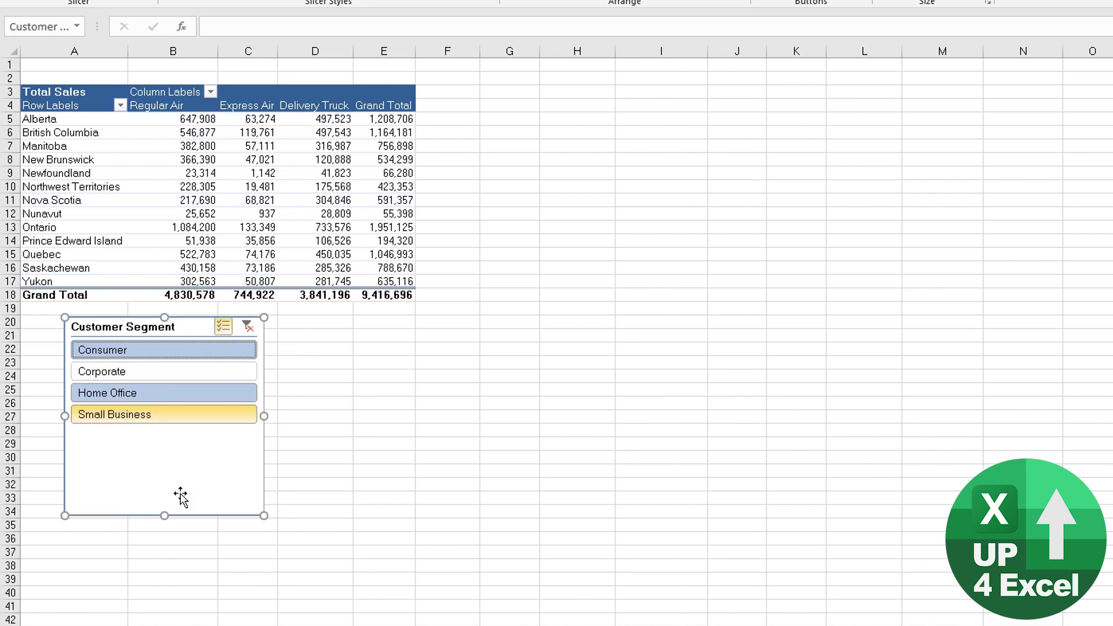
# - Shorten the Customer Segment slicer to fit its four buttons, clear its filter and shift it slightly left
pyautogui.moveTo(164, 515); pyautogui.dragTo(174, 435)
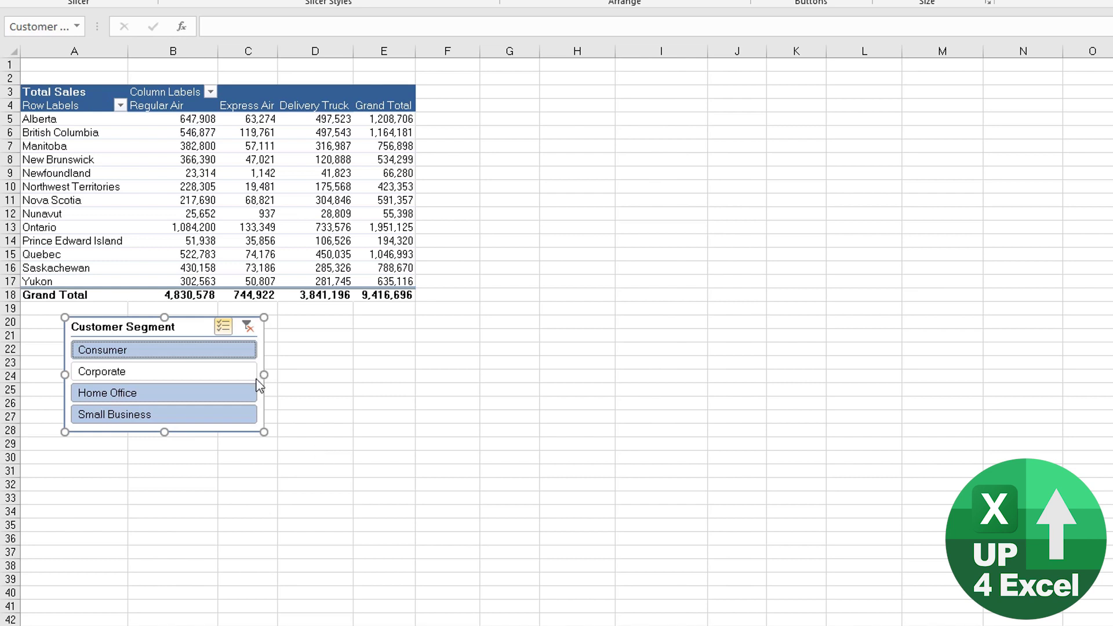
pyautogui.click(250, 328)
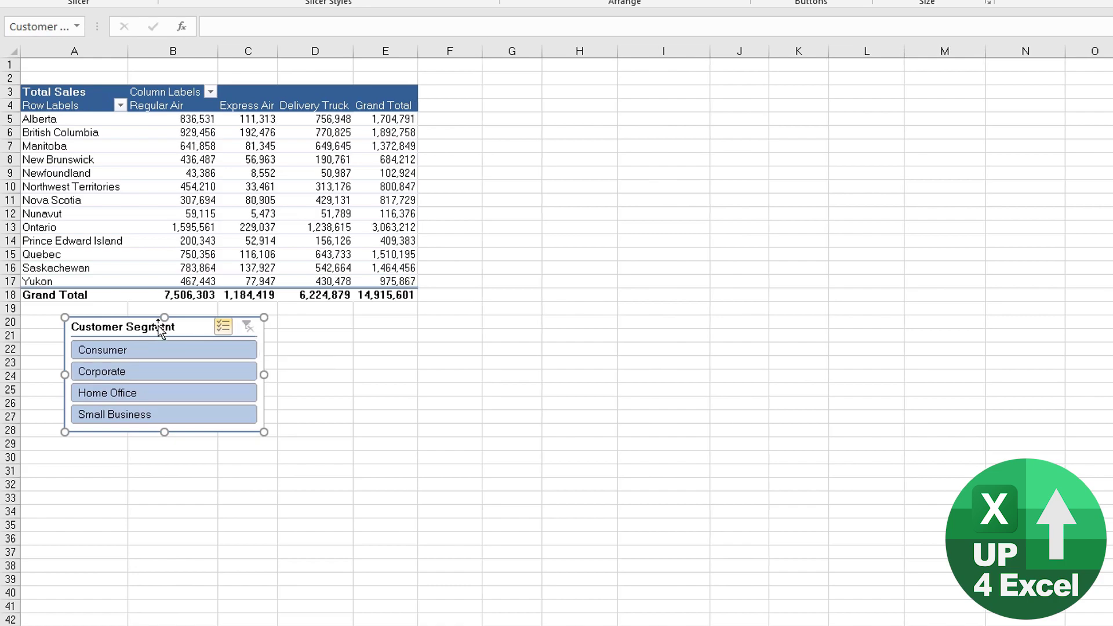
pyautogui.moveTo(188, 327); pyautogui.dragTo(160, 324)
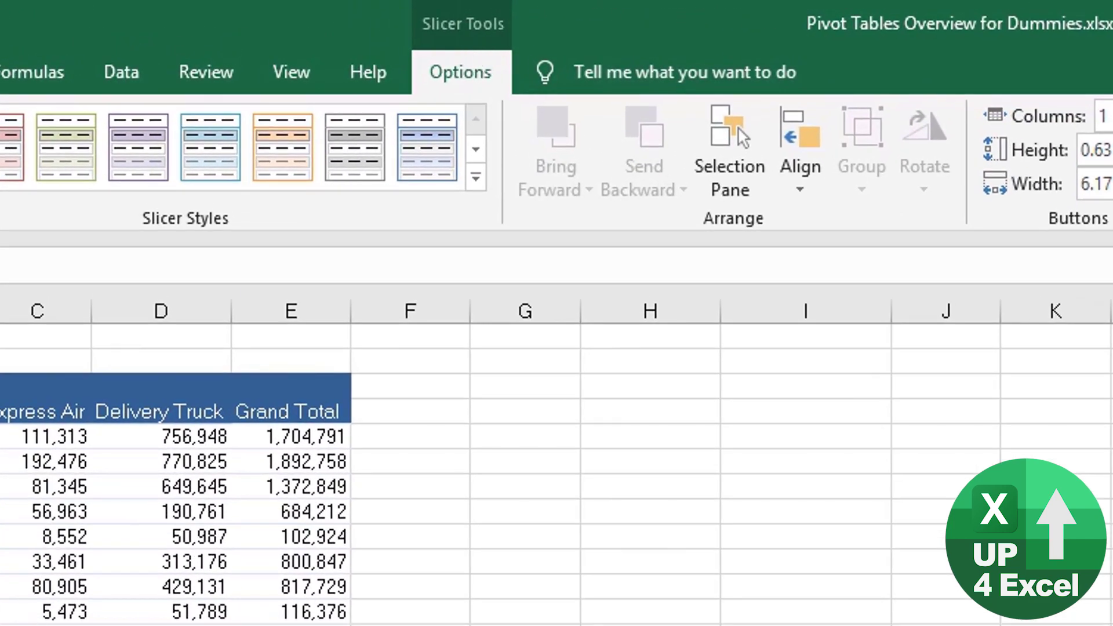
# - Insert a second slicer on the pivot table for the Province field
pyautogui.press('Escape')
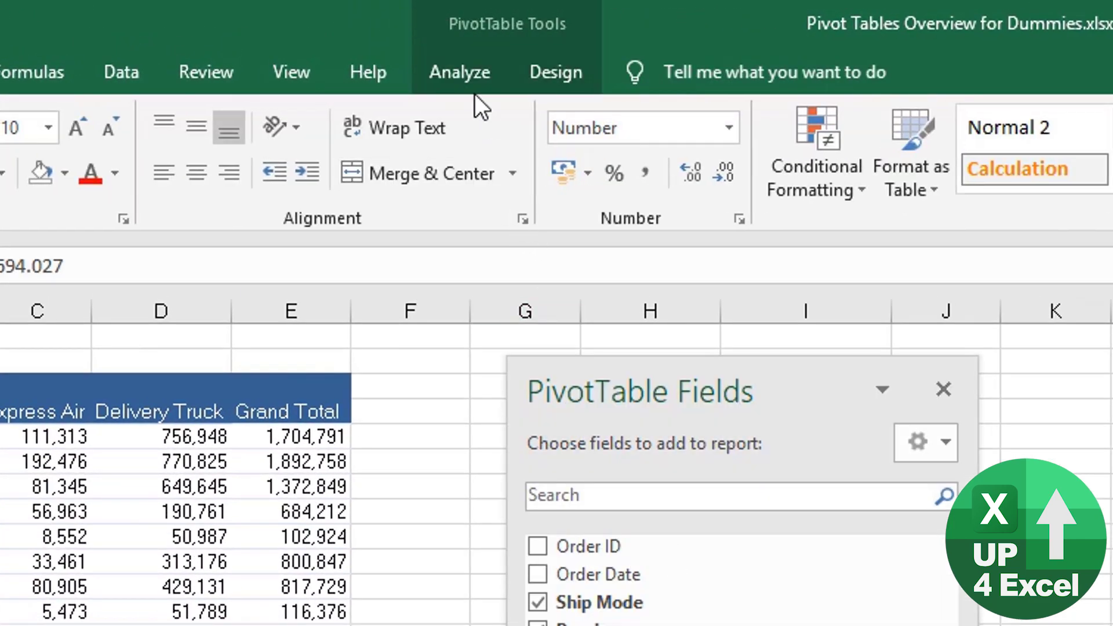
pyautogui.click(471, 67)
pyautogui.click(420, 133)
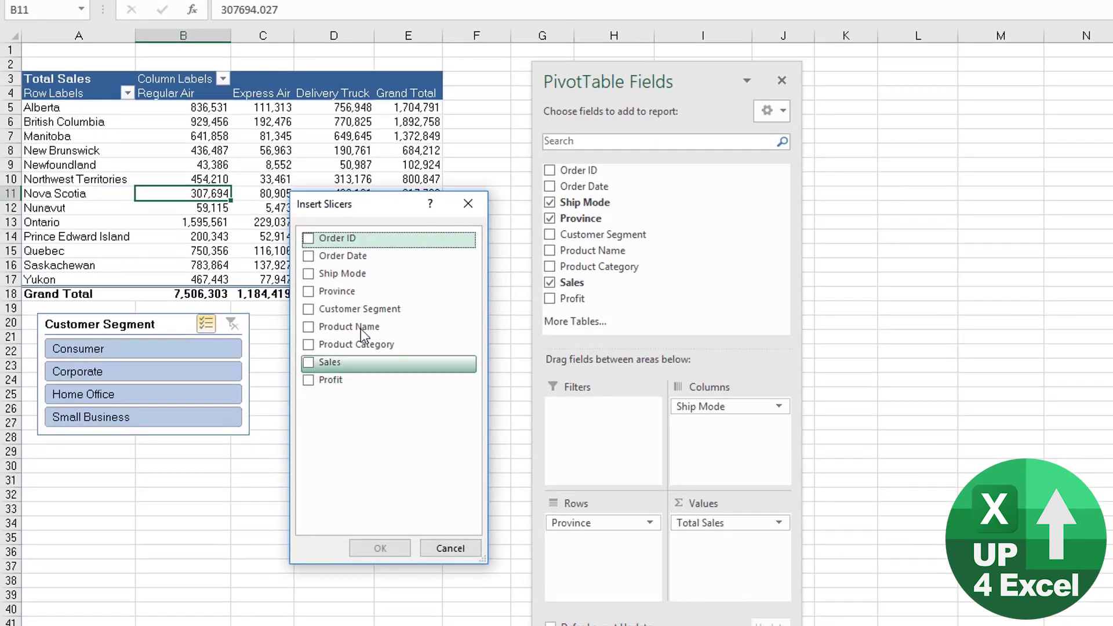
pyautogui.click(308, 309)
pyautogui.click(308, 308)
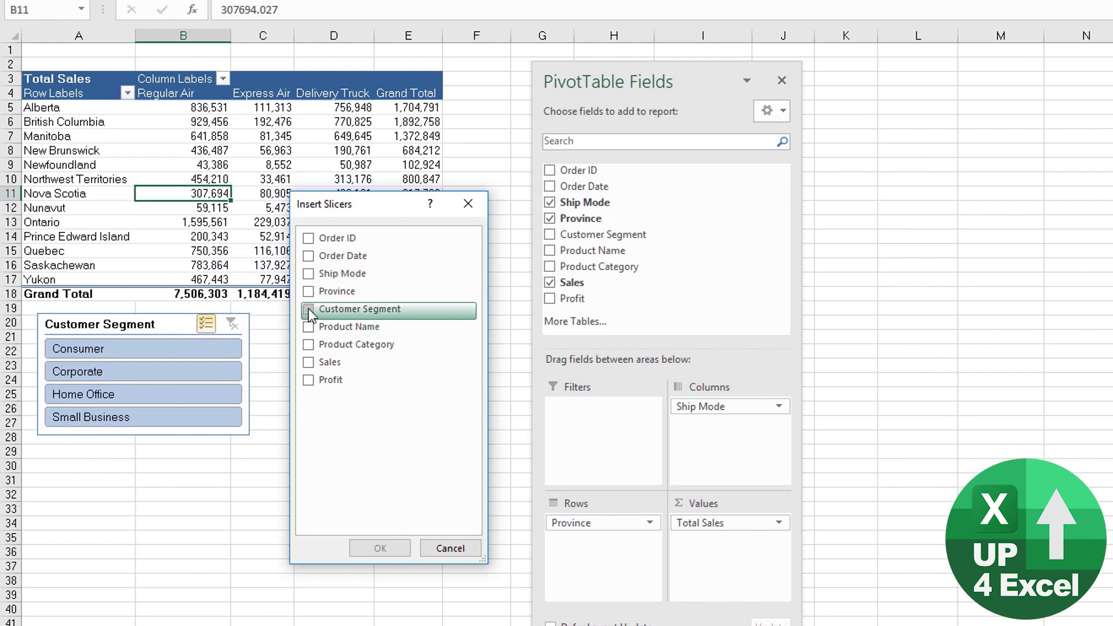
pyautogui.click(334, 291)
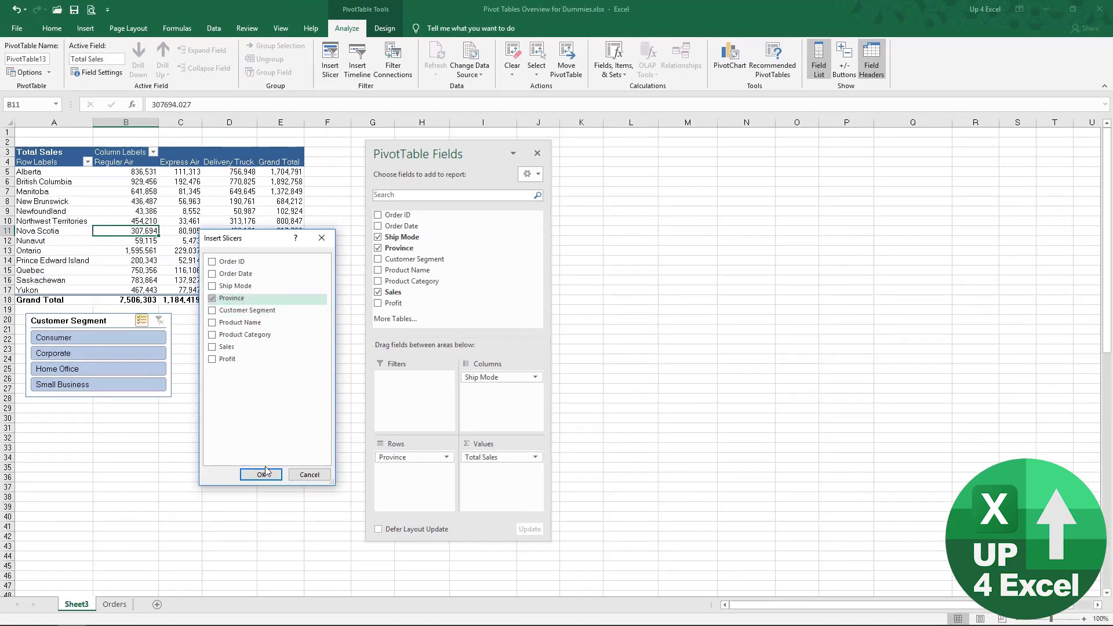
pyautogui.click(262, 474)
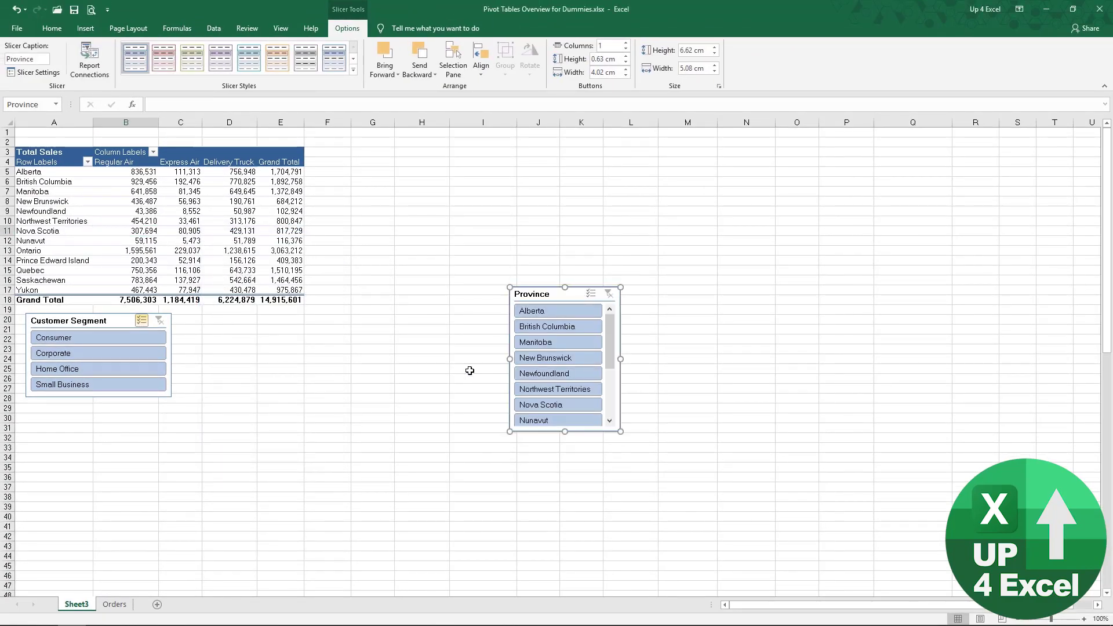
# - Move the Province slicer to the right of the pivot table and lengthen it to show every province
pyautogui.moveTo(555, 295); pyautogui.dragTo(222, 321)
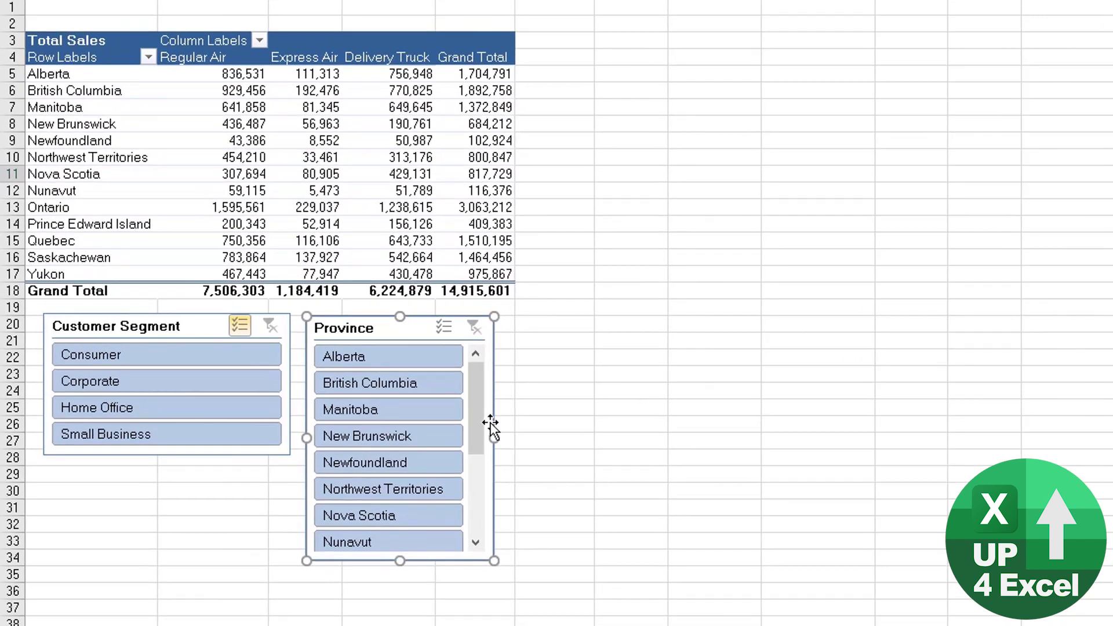
pyautogui.moveTo(483, 428); pyautogui.dragTo(487, 374)
pyautogui.moveTo(412, 324); pyautogui.dragTo(642, 36)
pyautogui.moveTo(633, 273); pyautogui.dragTo(650, 412)
# - Filter the pivot table by single provinces in turn: Newfoundland, Northwest Territories and Nunavut
pyautogui.click(655, 180)
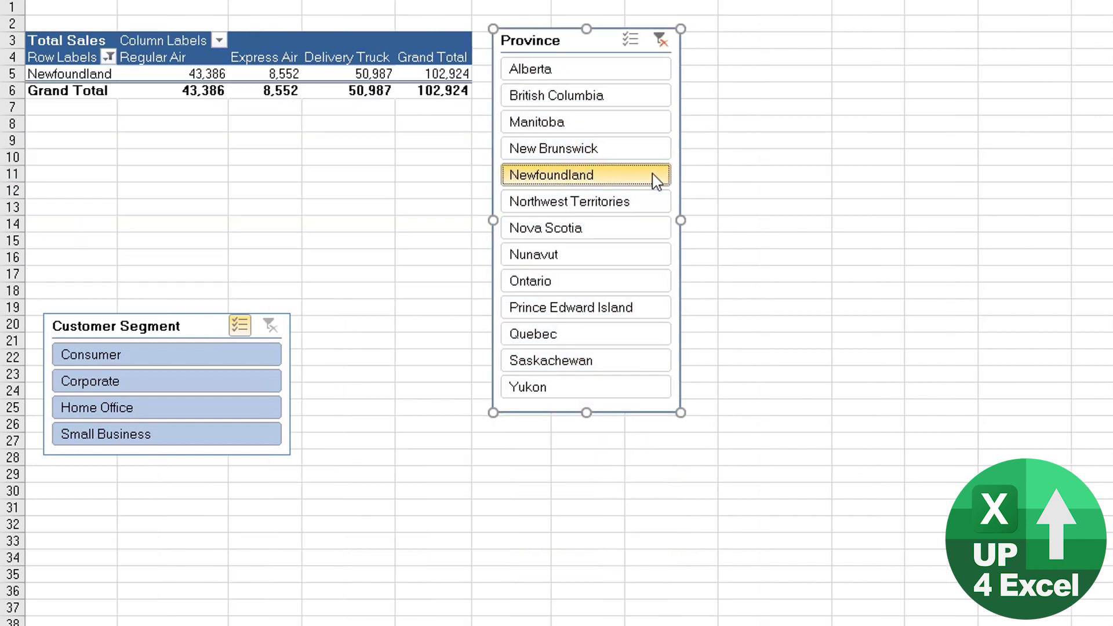
pyautogui.click(585, 206)
pyautogui.click(615, 246)
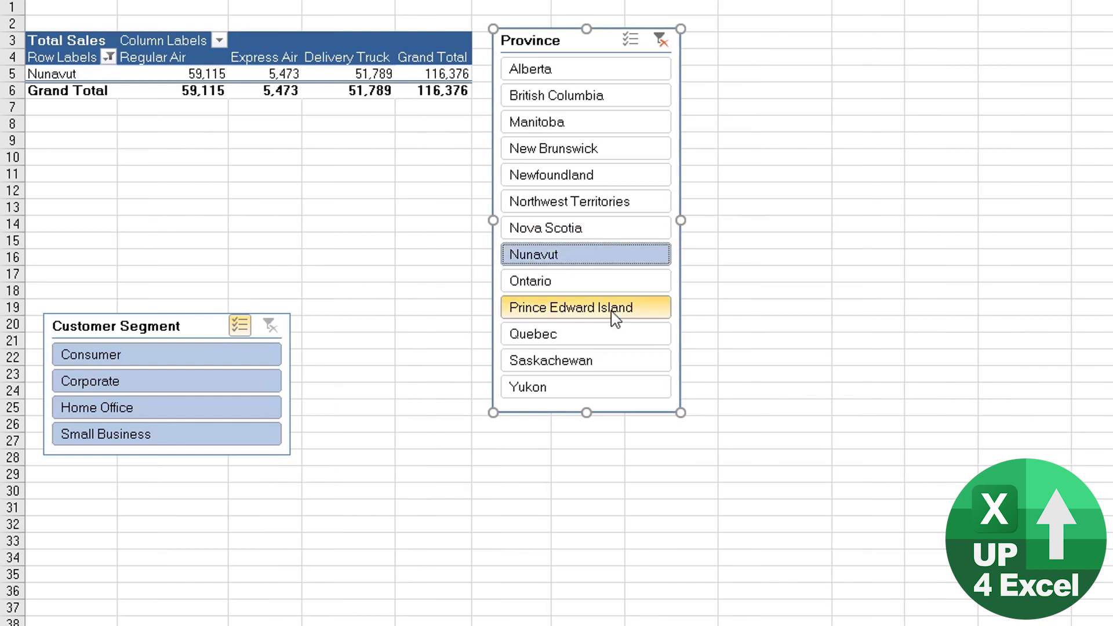
# - Filter the pivot table by single provinces in turn: Prince Edward Island, Manitoba and New Brunswick
pyautogui.click(610, 309)
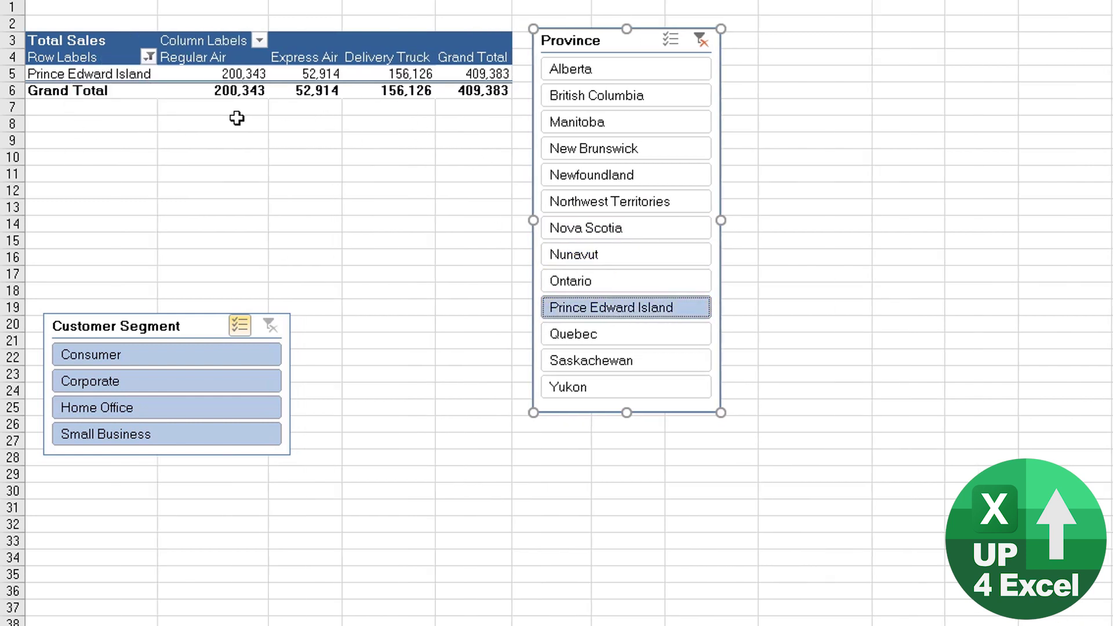
pyautogui.click(652, 126)
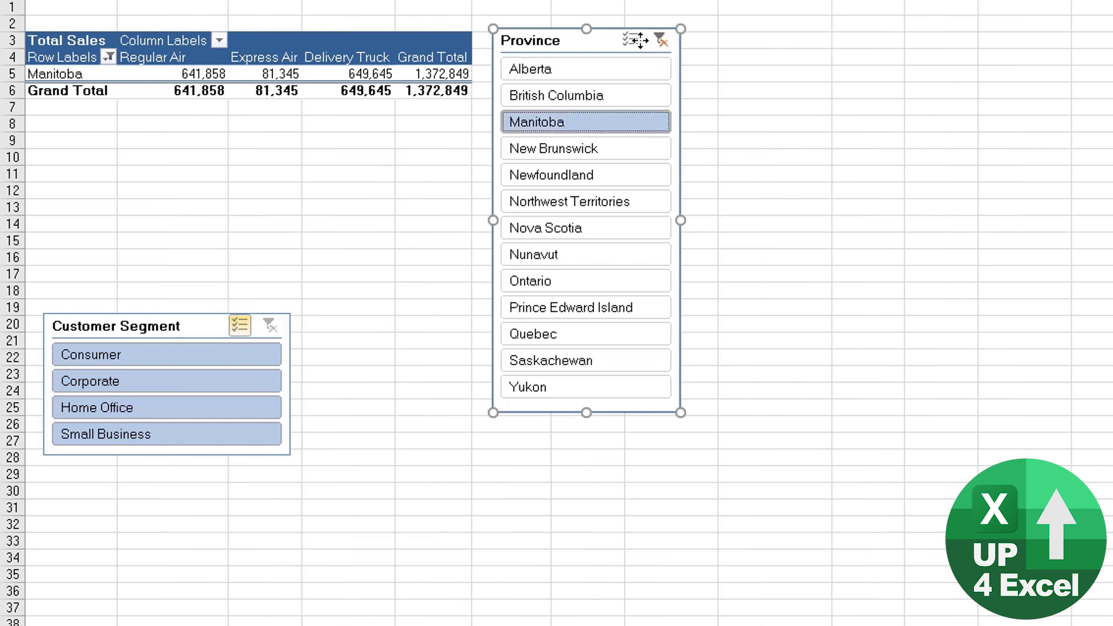
pyautogui.click(589, 152)
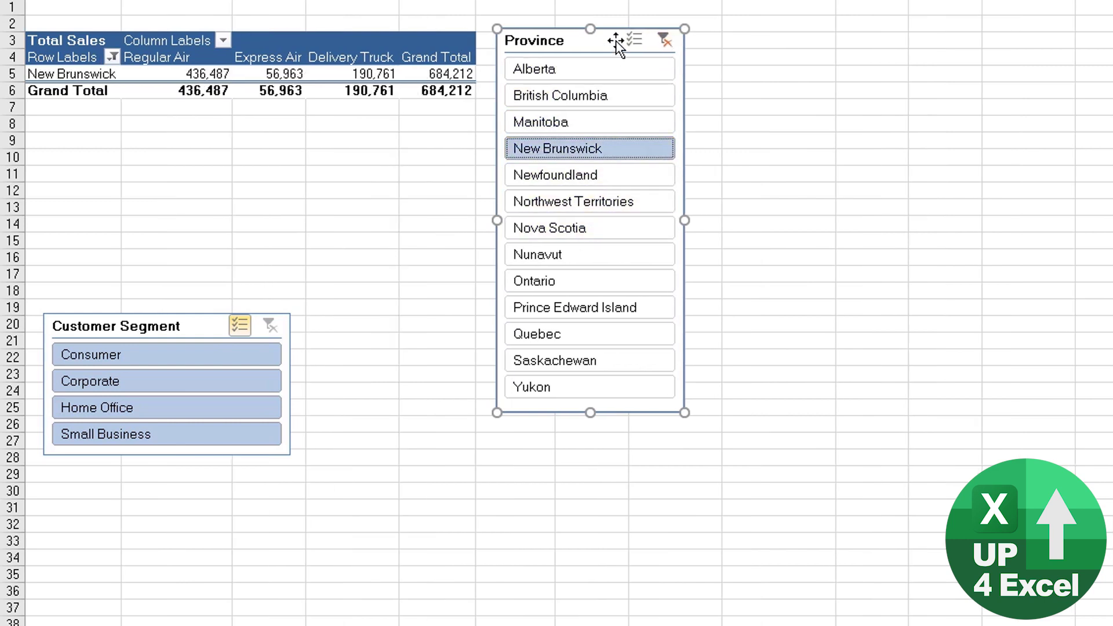
# - Turn on multi-select in the Province slicer and include every province except Nova Scotia and Prince Edward Island
pyautogui.click(634, 39)
pyautogui.click(579, 100)
pyautogui.click(577, 122)
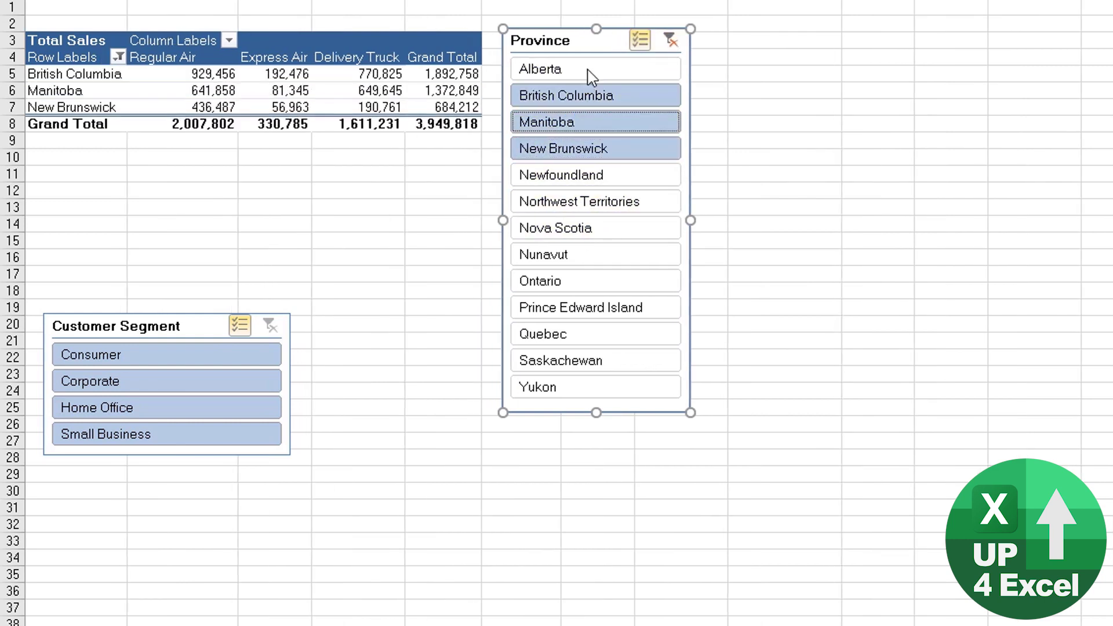
pyautogui.click(574, 69)
pyautogui.click(576, 175)
pyautogui.click(580, 202)
pyautogui.click(569, 256)
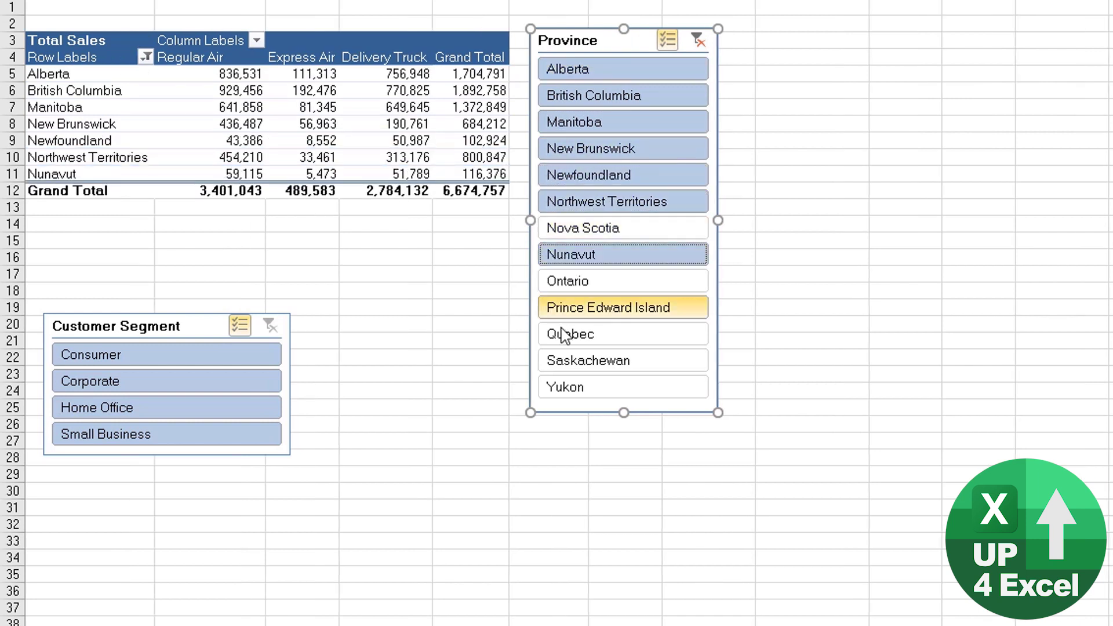
pyautogui.click(571, 334)
pyautogui.click(583, 361)
pyautogui.click(587, 383)
pyautogui.click(569, 281)
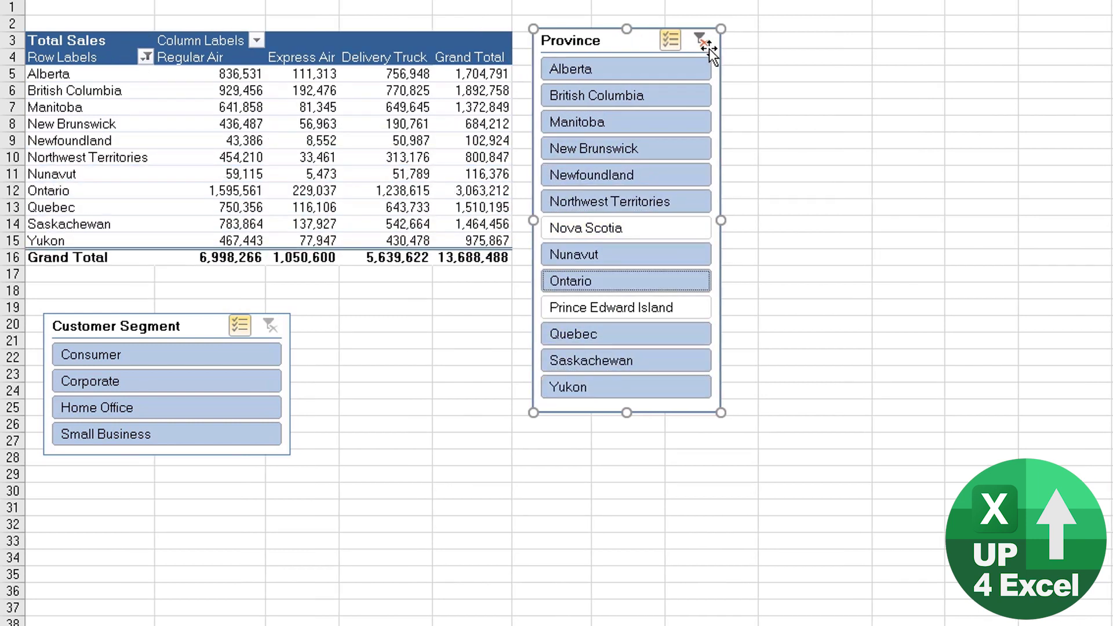
# - Clear the Province slicer's filter and delete the slicer
pyautogui.click(700, 41)
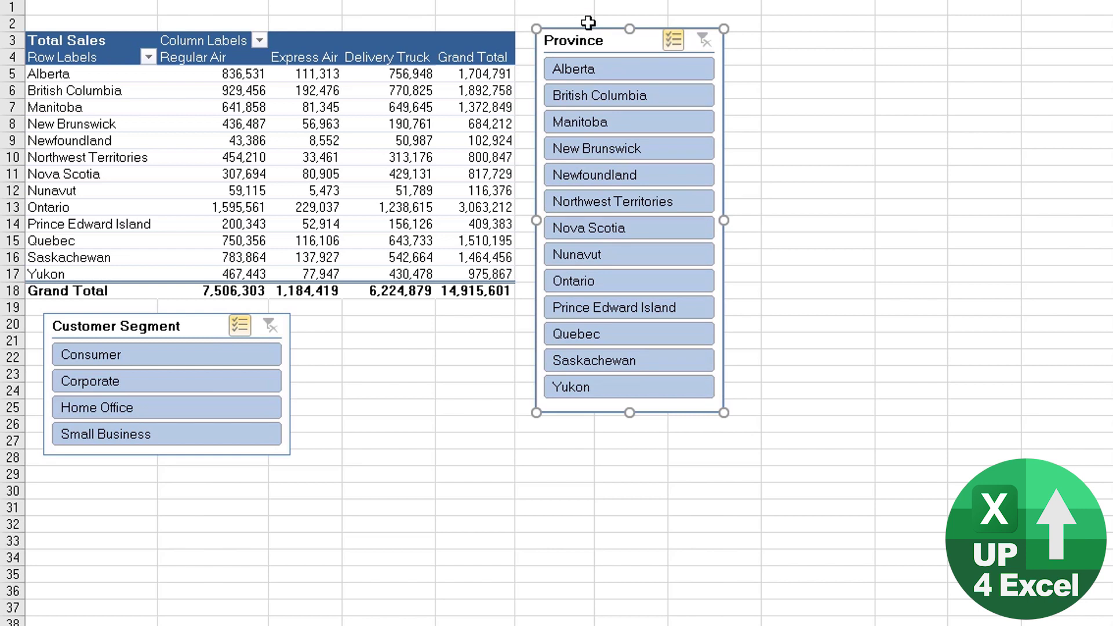
pyautogui.press('Delete')
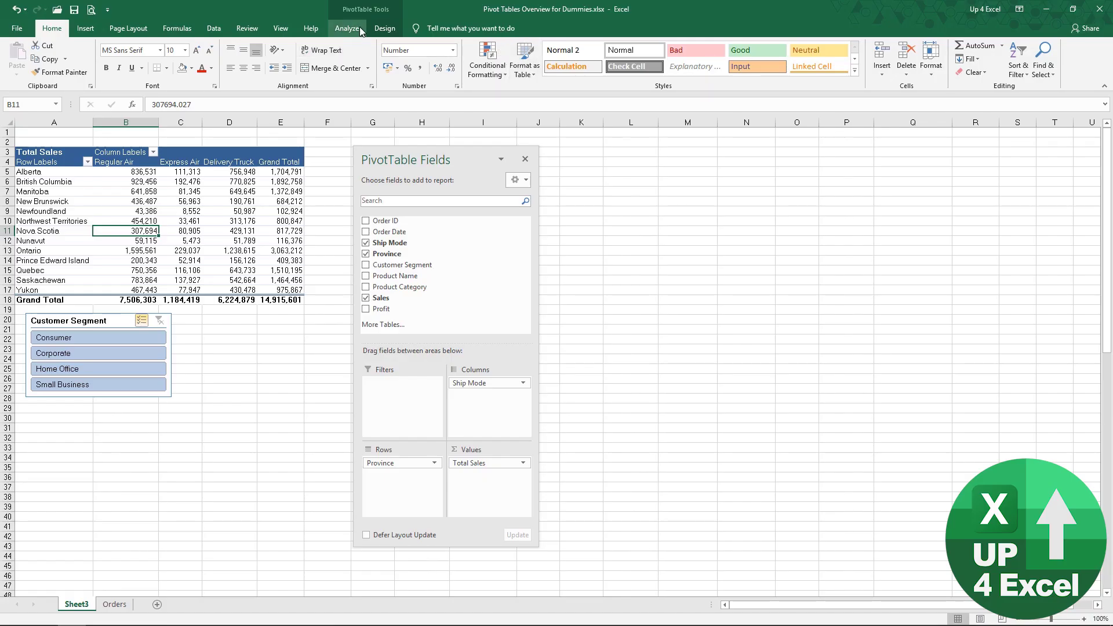
# - Insert a timeline on the pivot table for the Order Date field
pyautogui.click(348, 24)
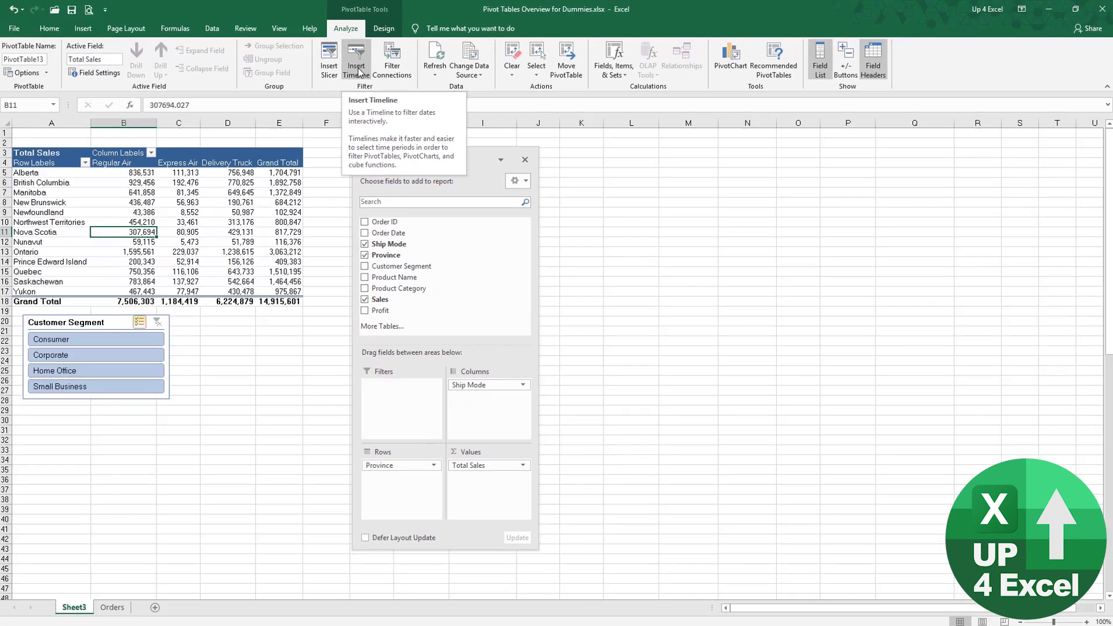
pyautogui.click(357, 70)
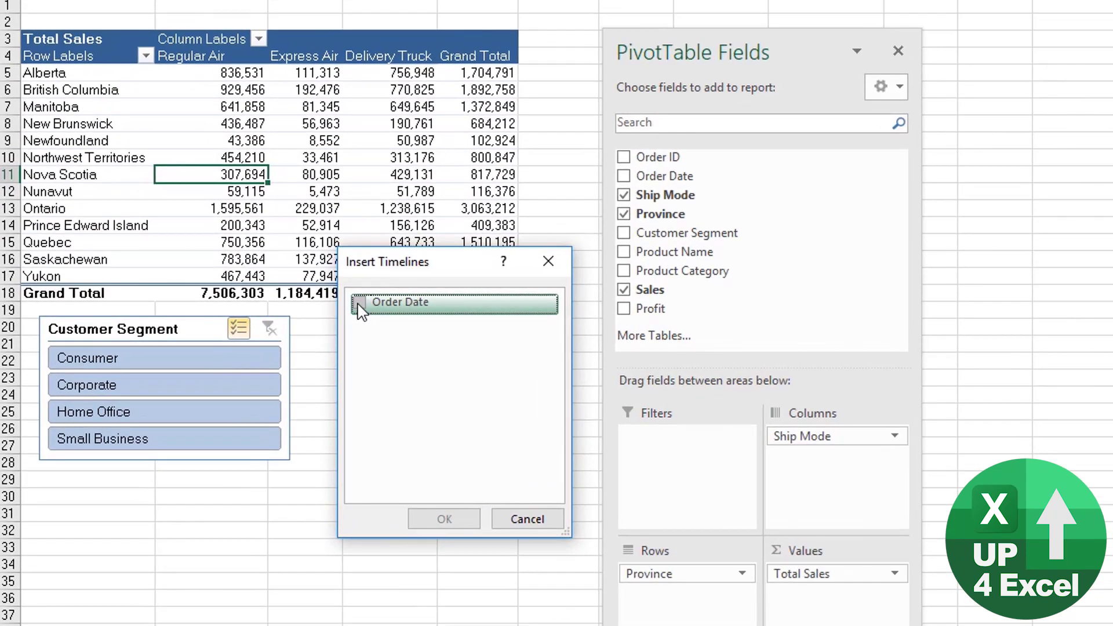
pyautogui.click(359, 303)
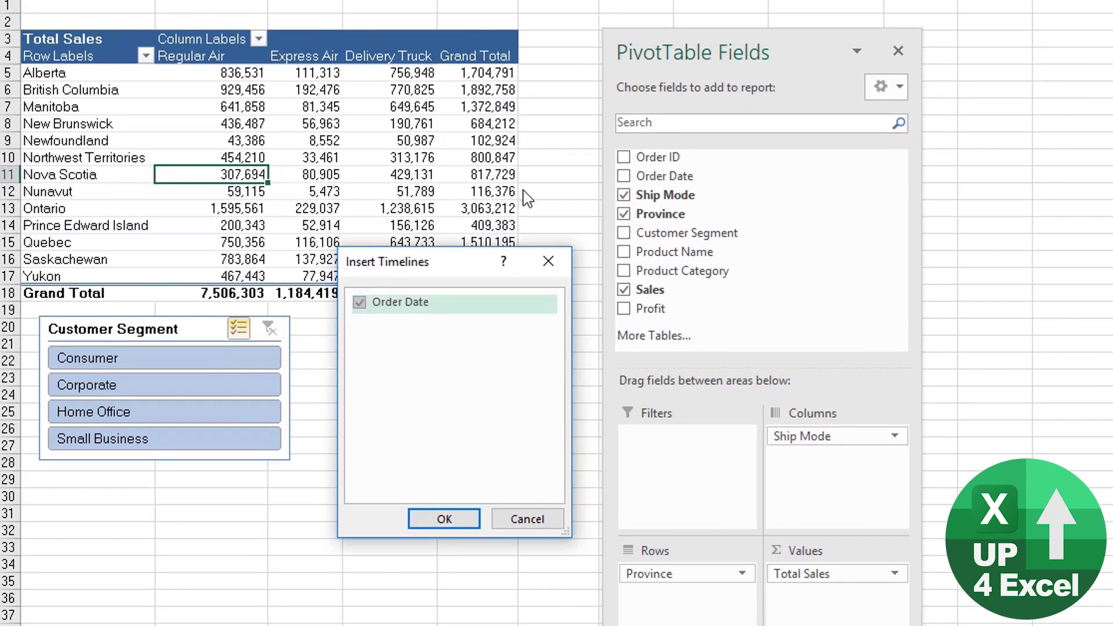
pyautogui.click(444, 519)
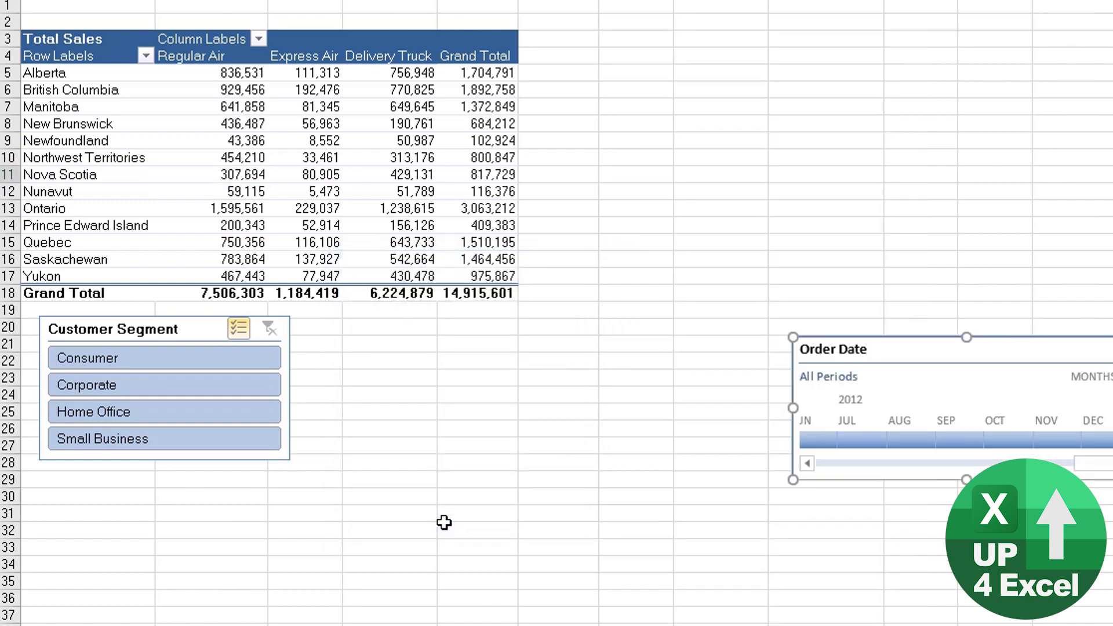
# - Bring the Order Date timeline closer to the pivot table and delete the Customer Segment slicer
pyautogui.moveTo(916, 346); pyautogui.dragTo(616, 401)
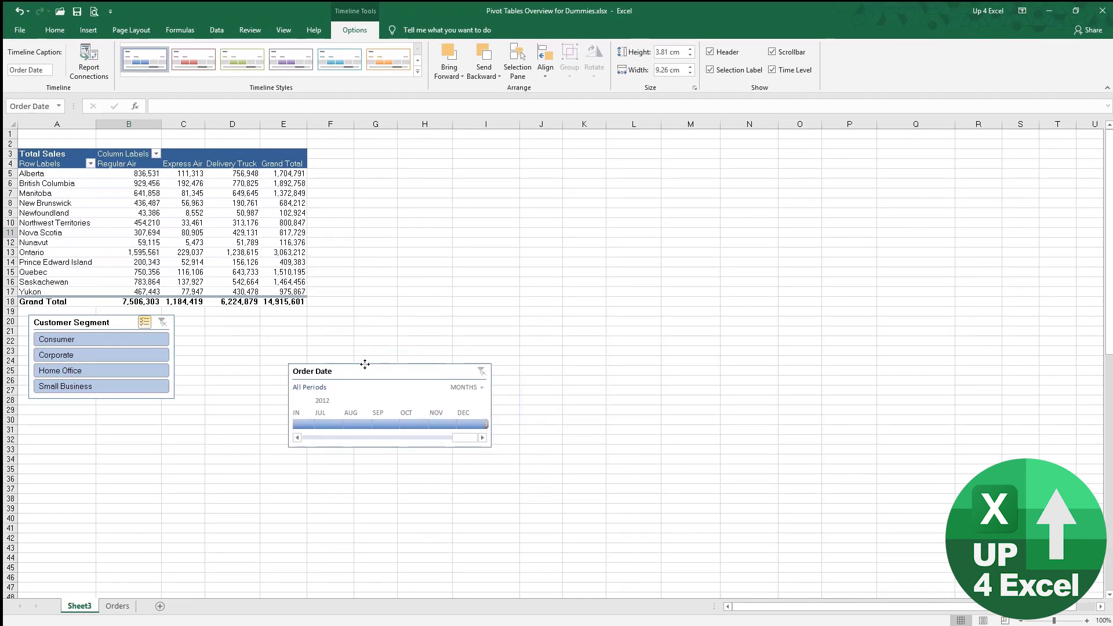
pyautogui.moveTo(364, 364); pyautogui.dragTo(372, 357)
pyautogui.click(118, 319)
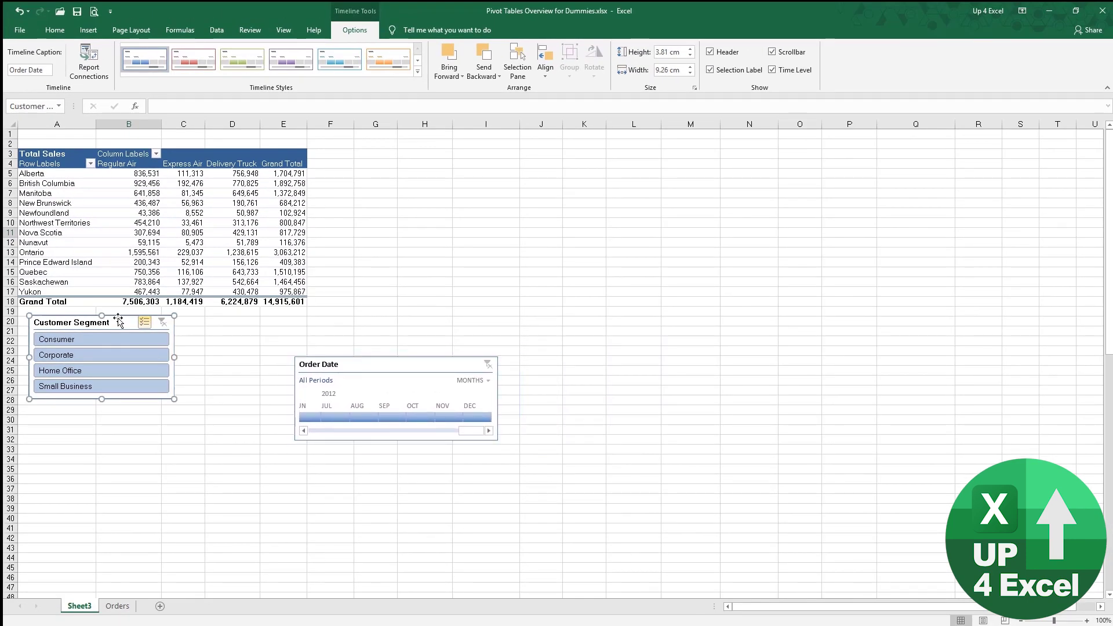
pyautogui.press('Delete')
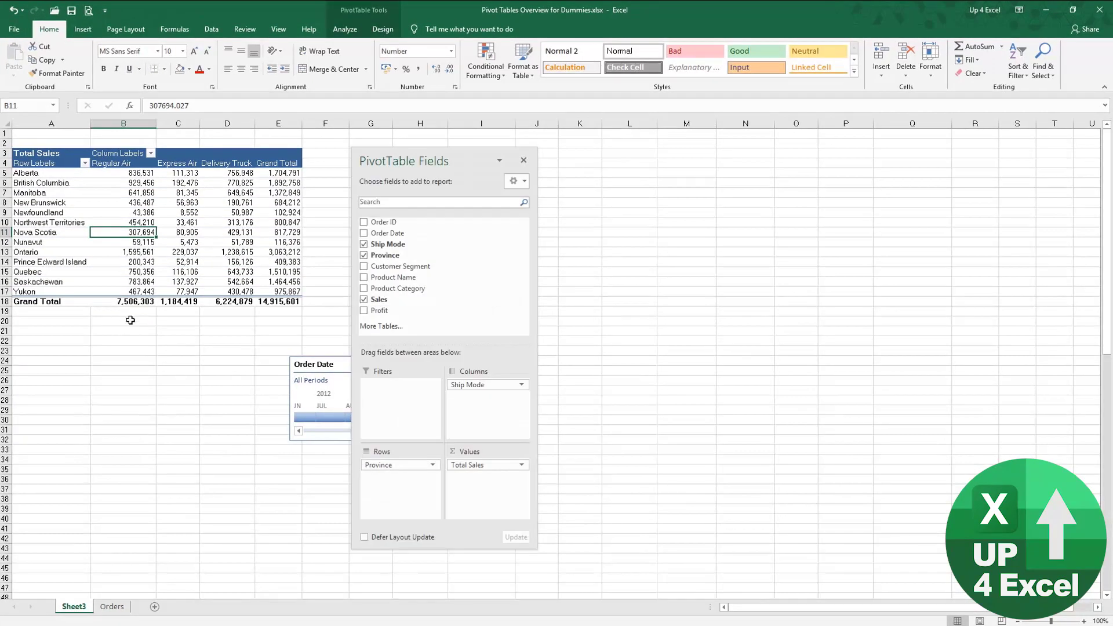
# - Place the Order Date timeline directly beneath the pivot table and enlarge it to nearly the table's width
pyautogui.moveTo(350, 369); pyautogui.dragTo(78, 324)
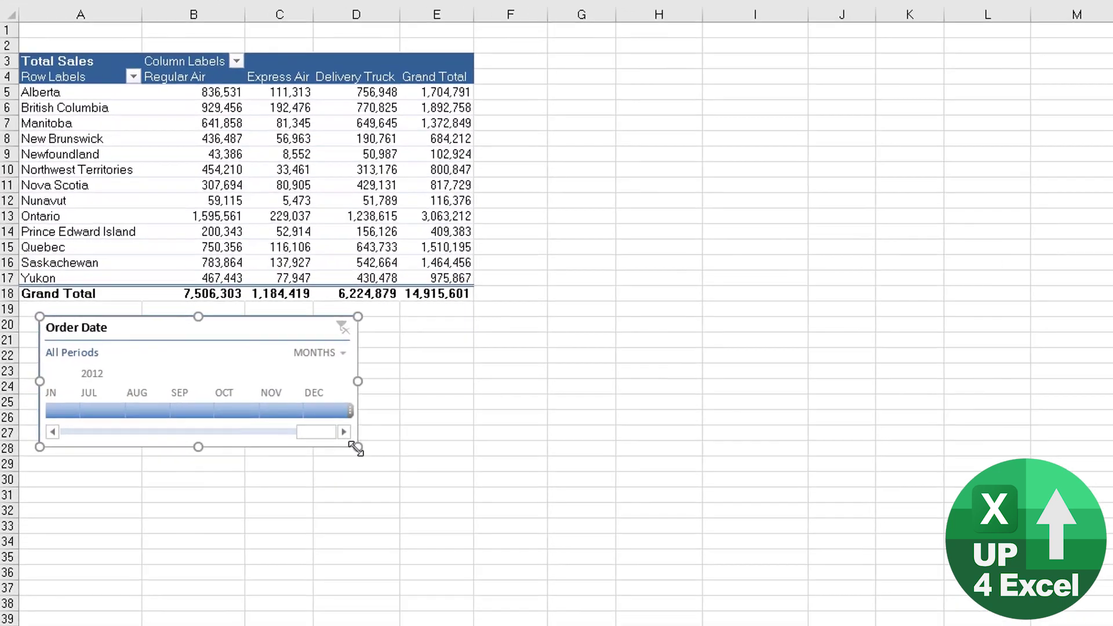
pyautogui.moveTo(228, 398); pyautogui.dragTo(281, 413)
pyautogui.moveTo(462, 476); pyautogui.dragTo(481, 488)
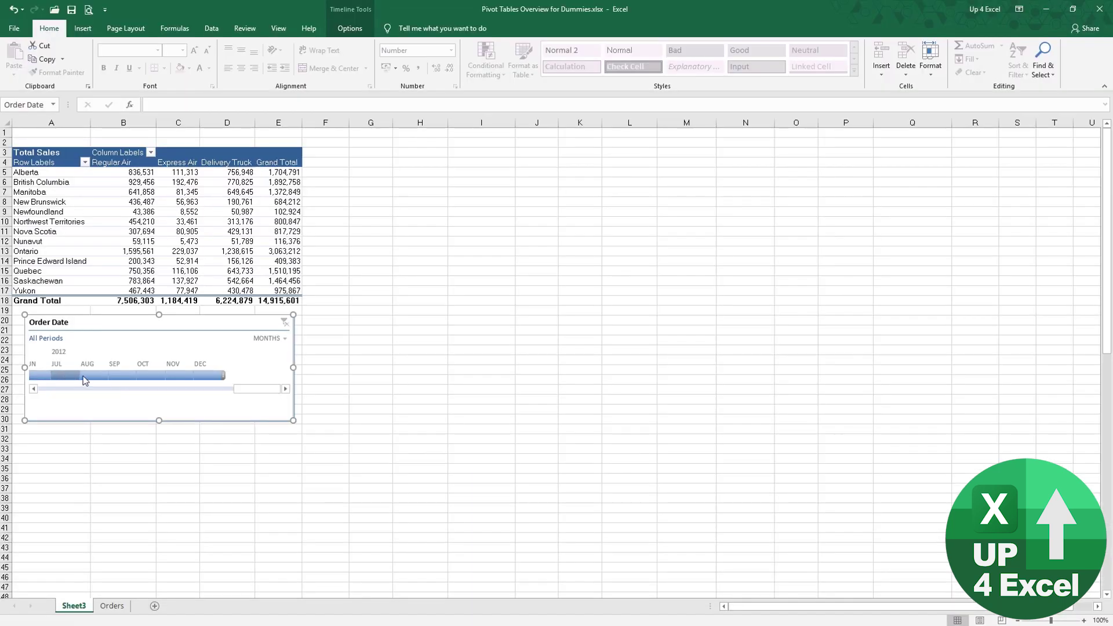
# - Switch the Order Date timeline's time level through years, quarters and days, ending on years
pyautogui.click(276, 341)
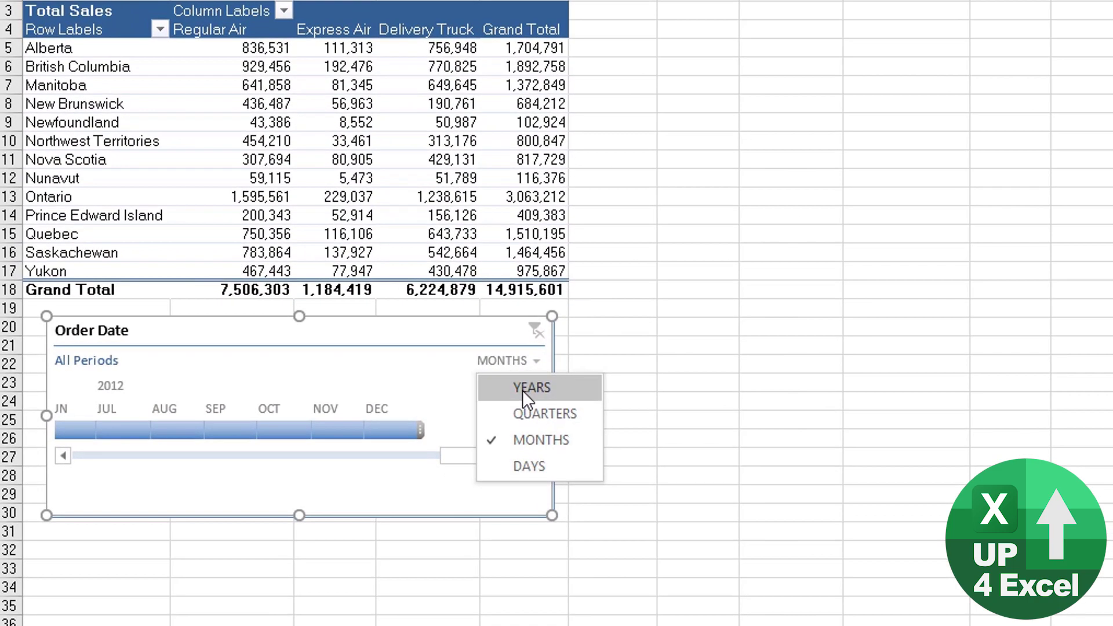
pyautogui.click(526, 397)
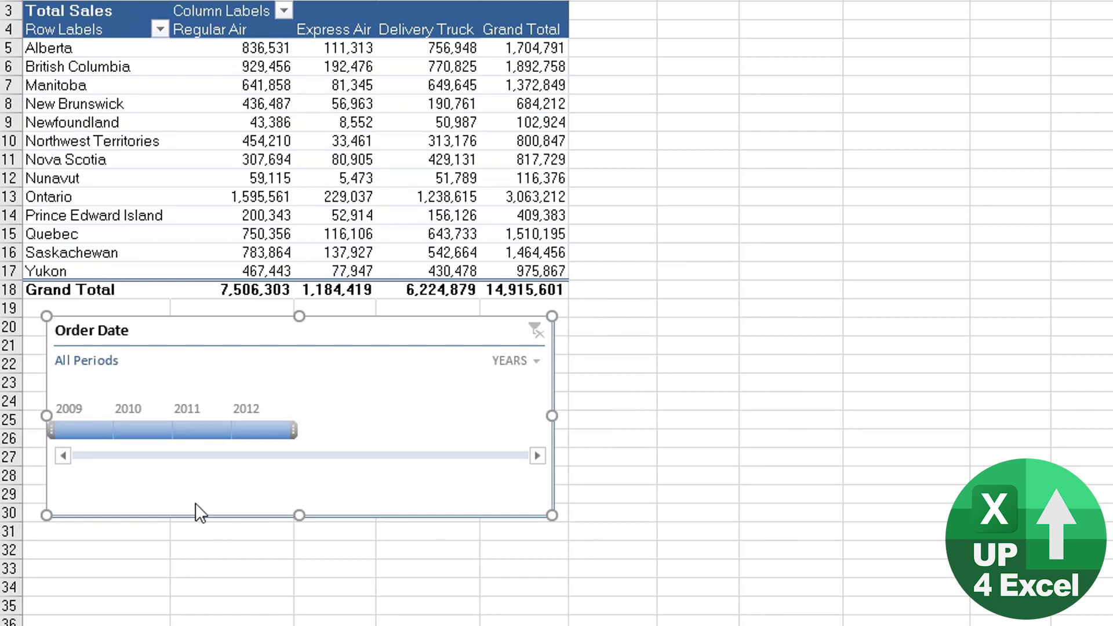
pyautogui.click(525, 358)
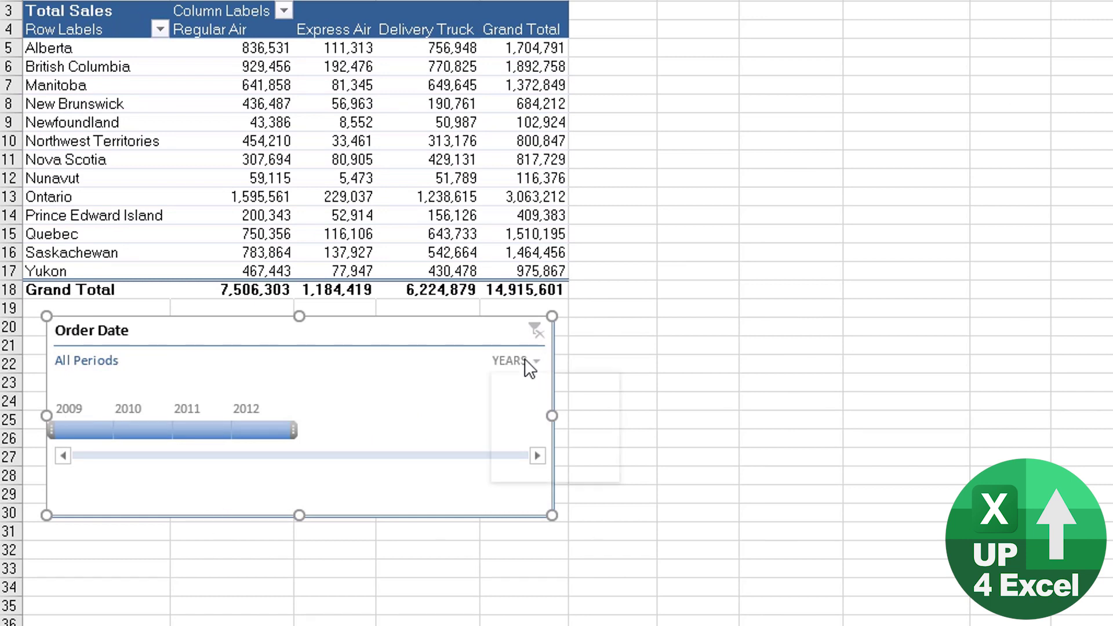
pyautogui.click(555, 414)
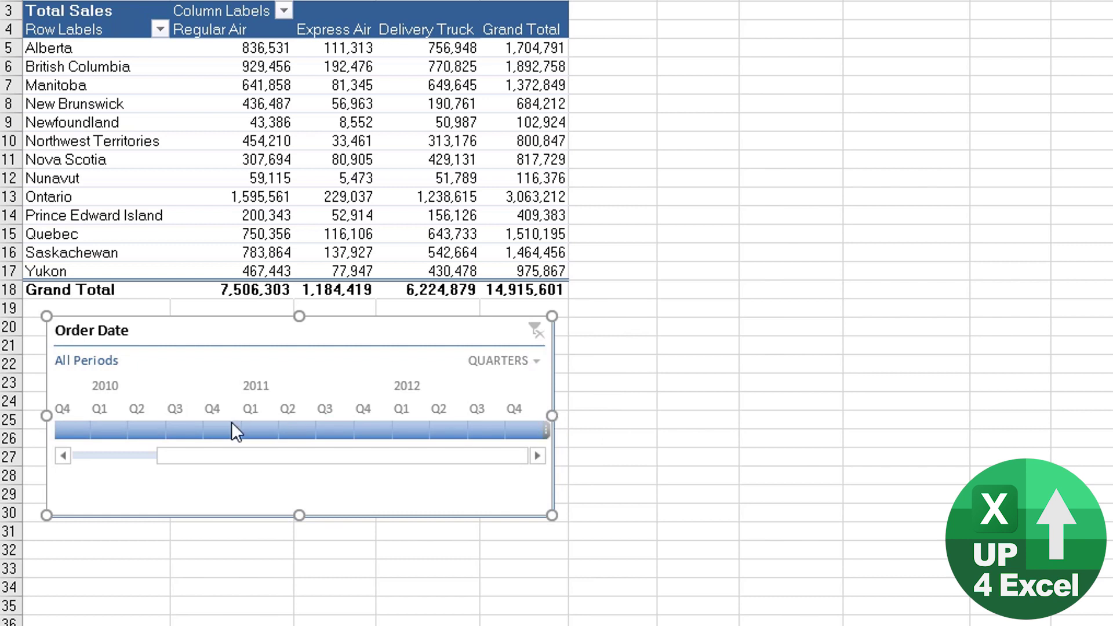
pyautogui.click(510, 360)
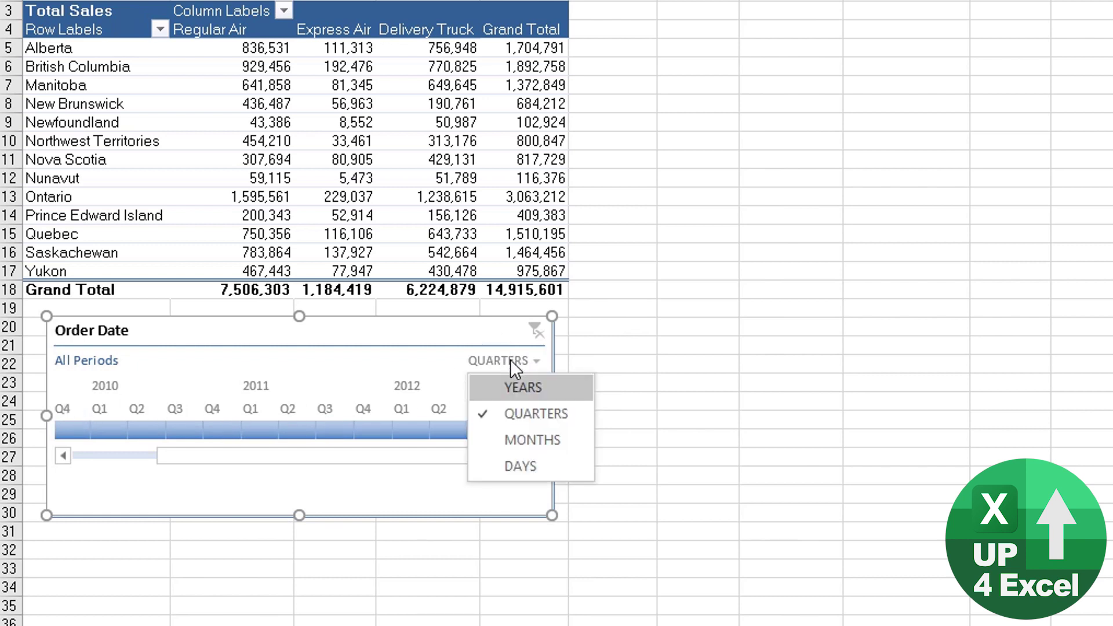
pyautogui.click(520, 461)
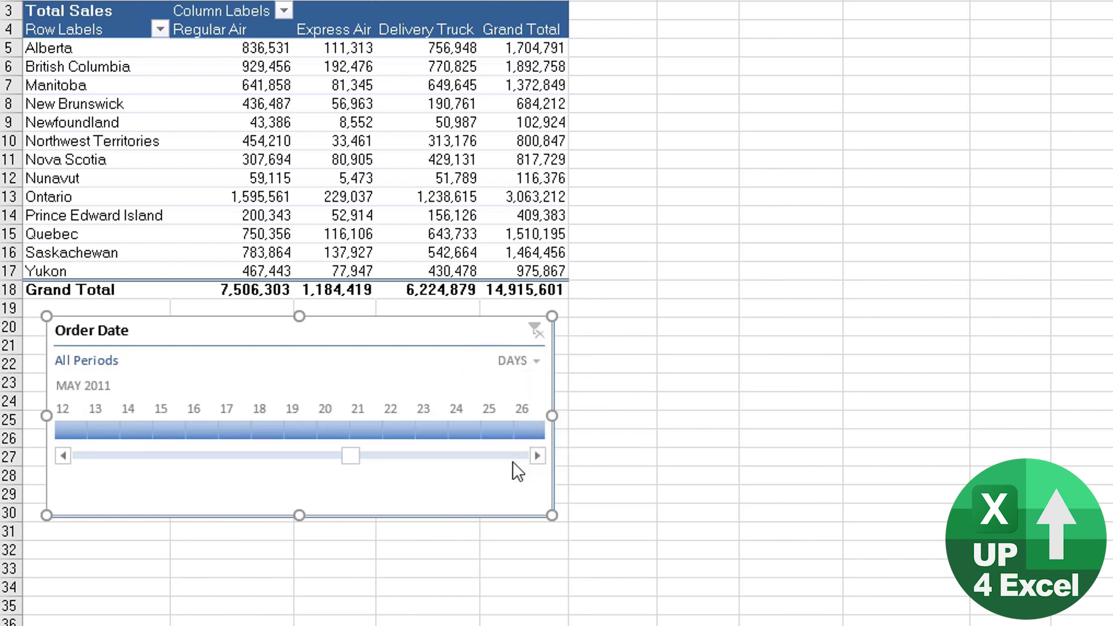
pyautogui.click(515, 362)
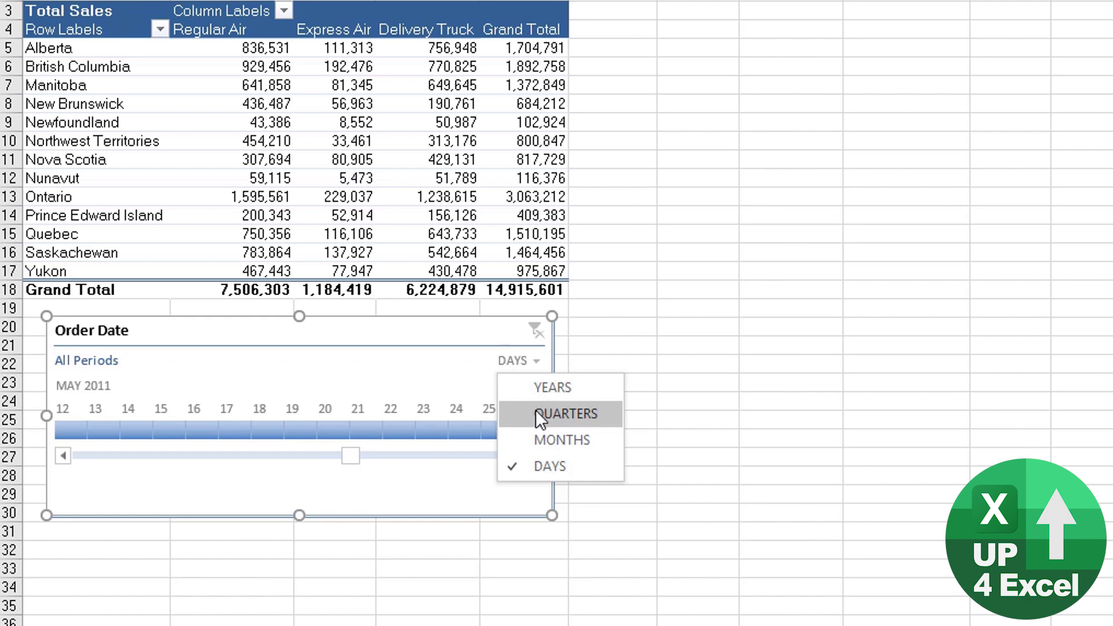
pyautogui.click(546, 386)
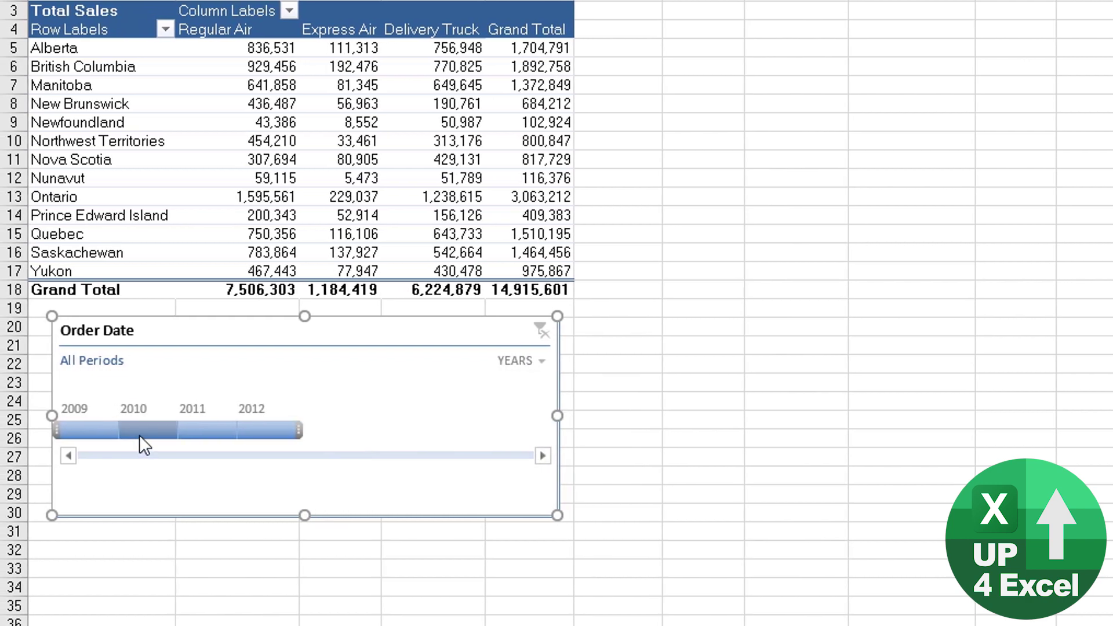
# - Filter the pivot table by the order years 2010, 2011 and 2012 in turn, ending with the range 2010 - 2012
pyautogui.click(139, 435)
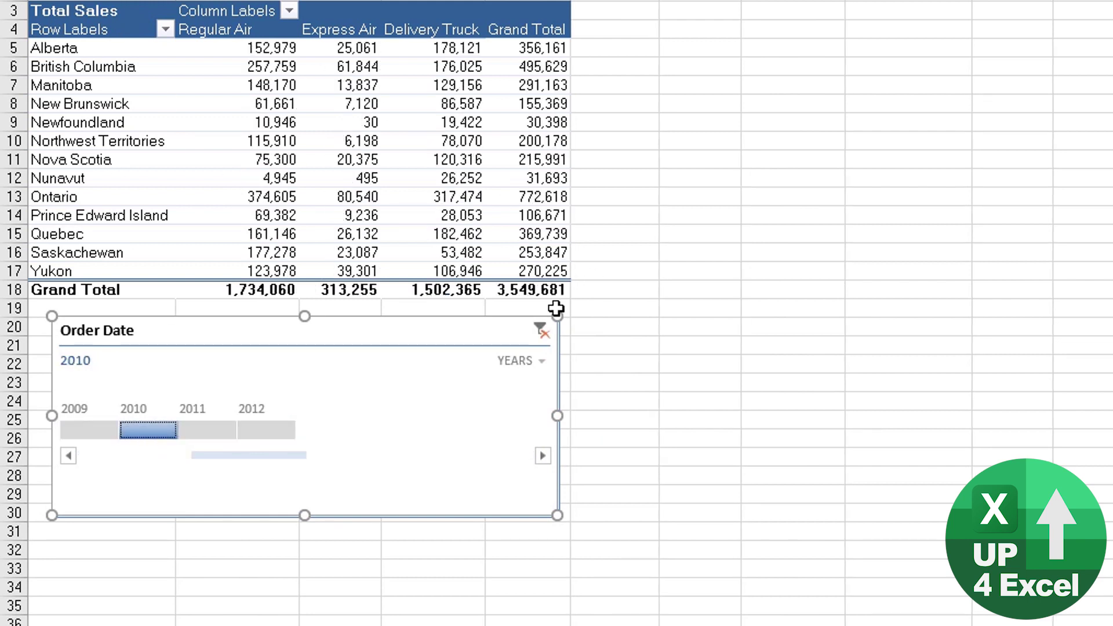
pyautogui.click(216, 432)
pyautogui.click(280, 427)
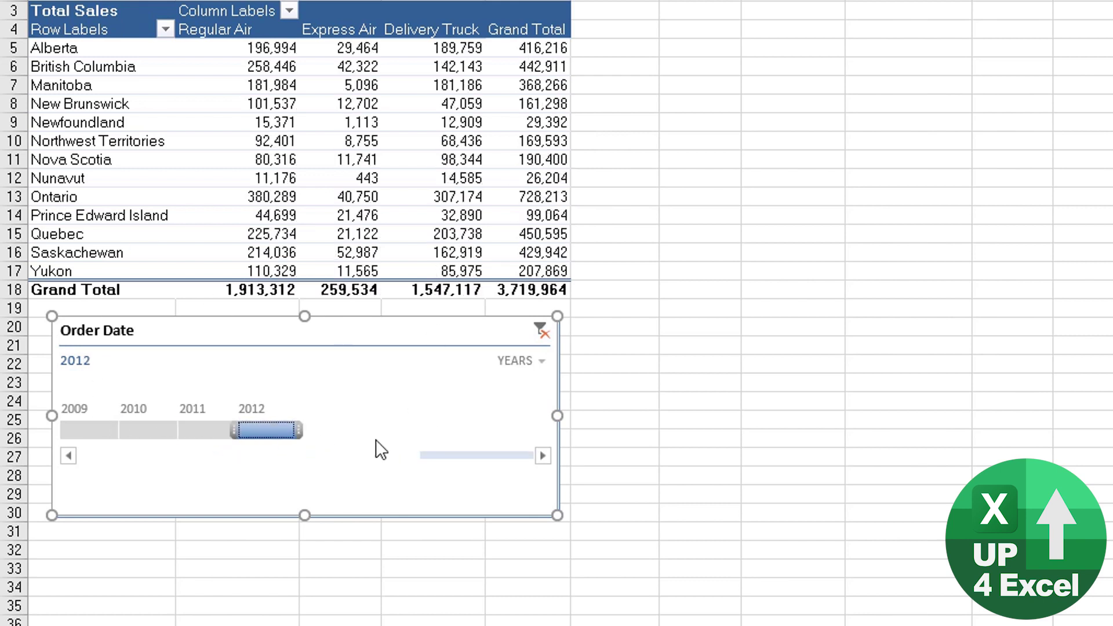
pyautogui.moveTo(234, 430); pyautogui.dragTo(195, 433)
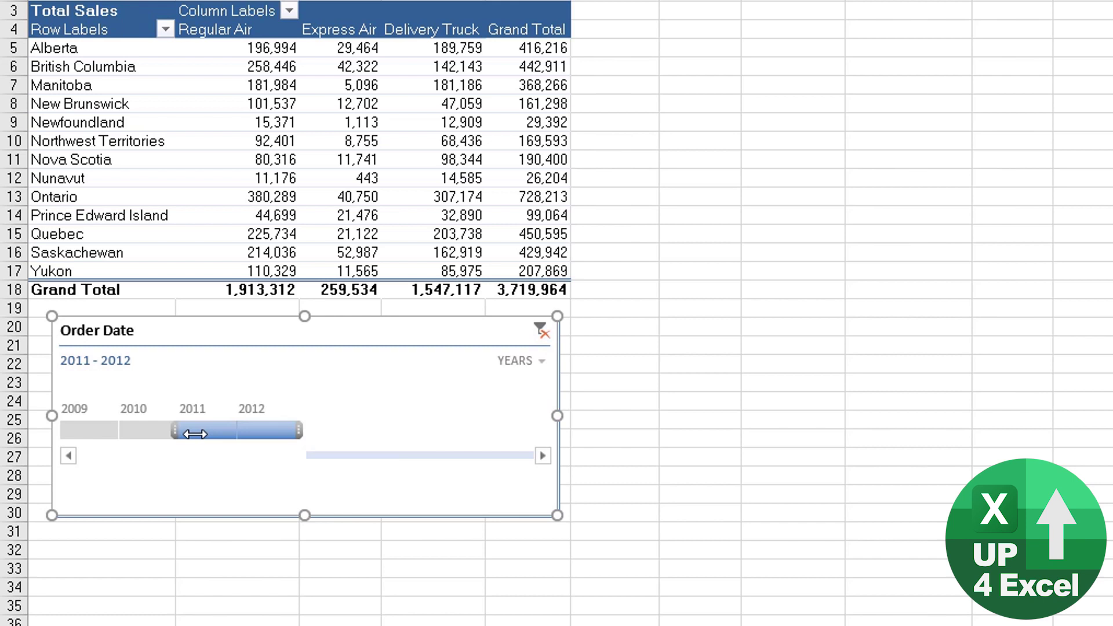
pyautogui.moveTo(122, 439); pyautogui.dragTo(141, 438)
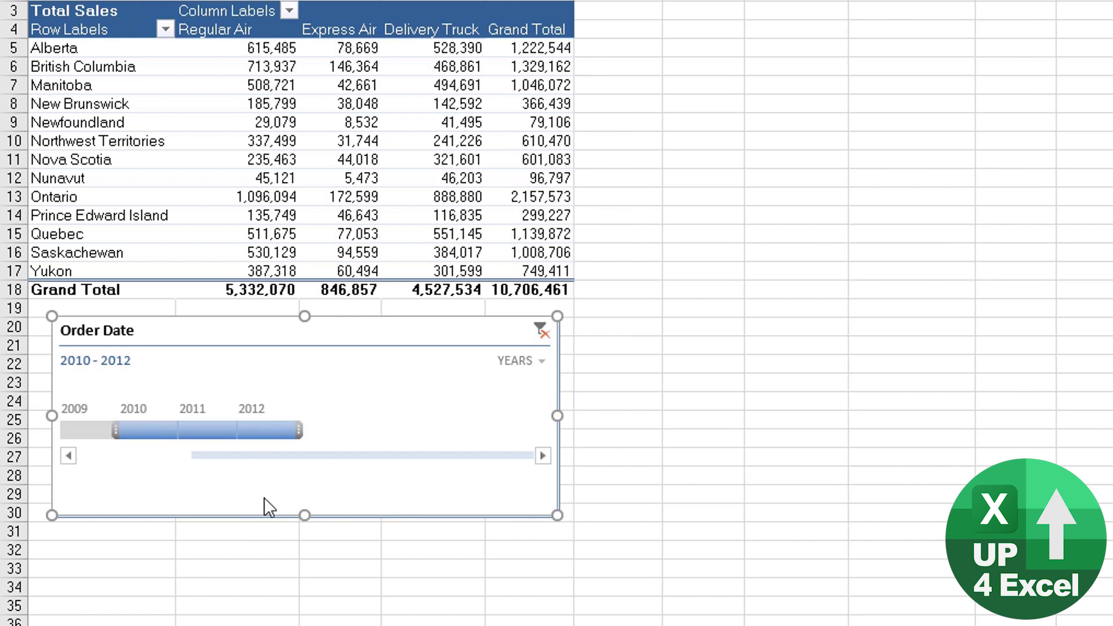
# - Switch the Order Date timeline to quarters and narrow its selected range to Q1 - Q3 2010
pyautogui.click(530, 362)
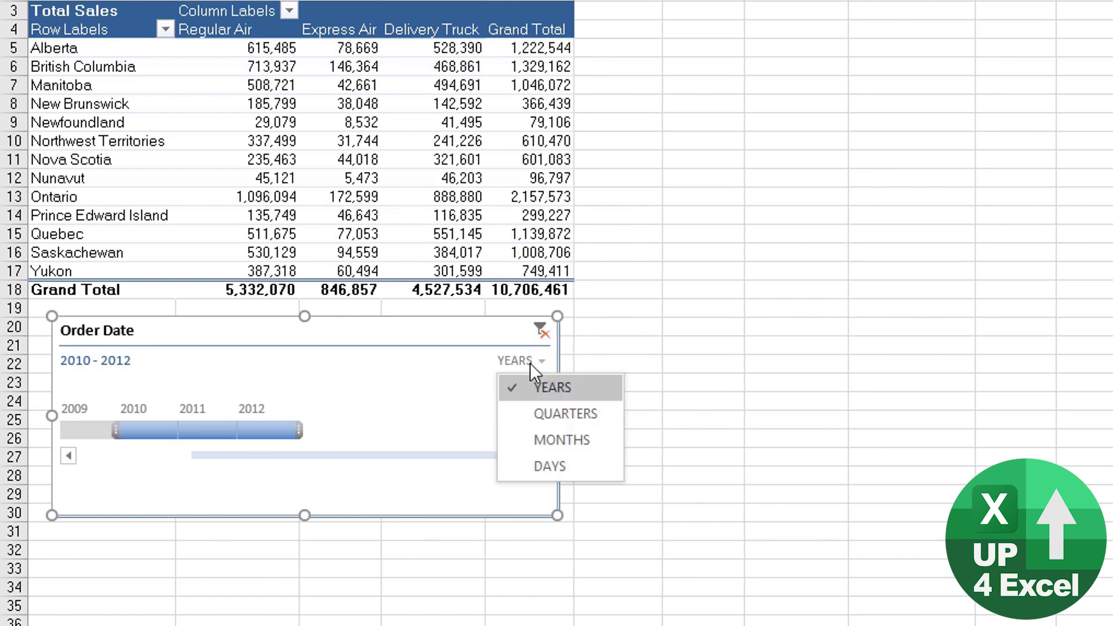
pyautogui.click(550, 485)
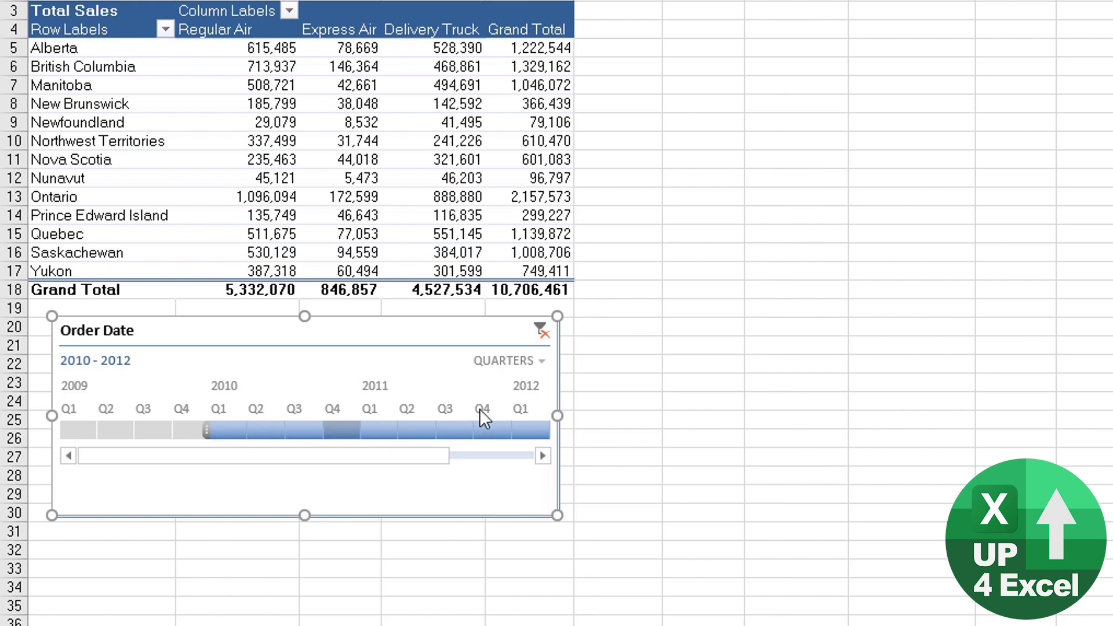
pyautogui.moveTo(412, 458); pyautogui.dragTo(474, 459)
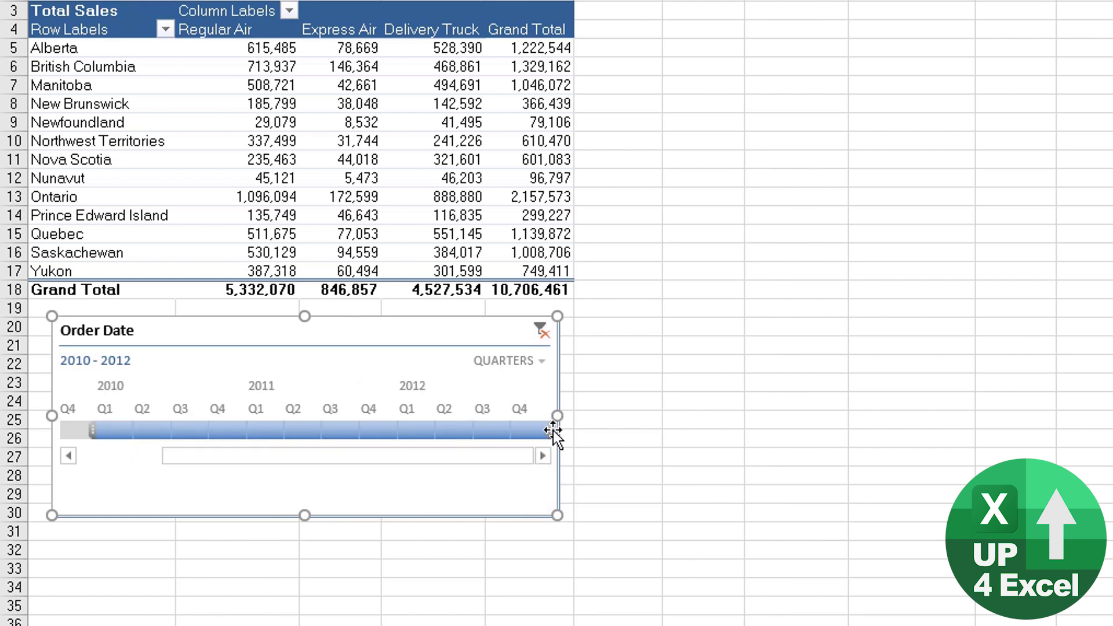
pyautogui.moveTo(552, 431); pyautogui.dragTo(249, 426)
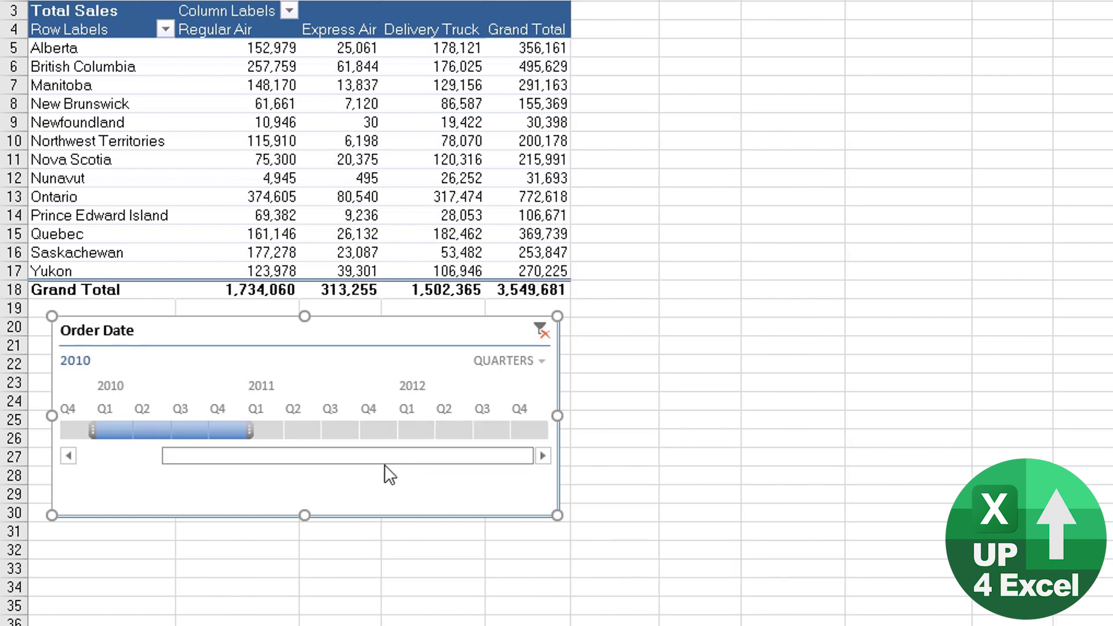
pyautogui.moveTo(250, 432); pyautogui.dragTo(212, 431)
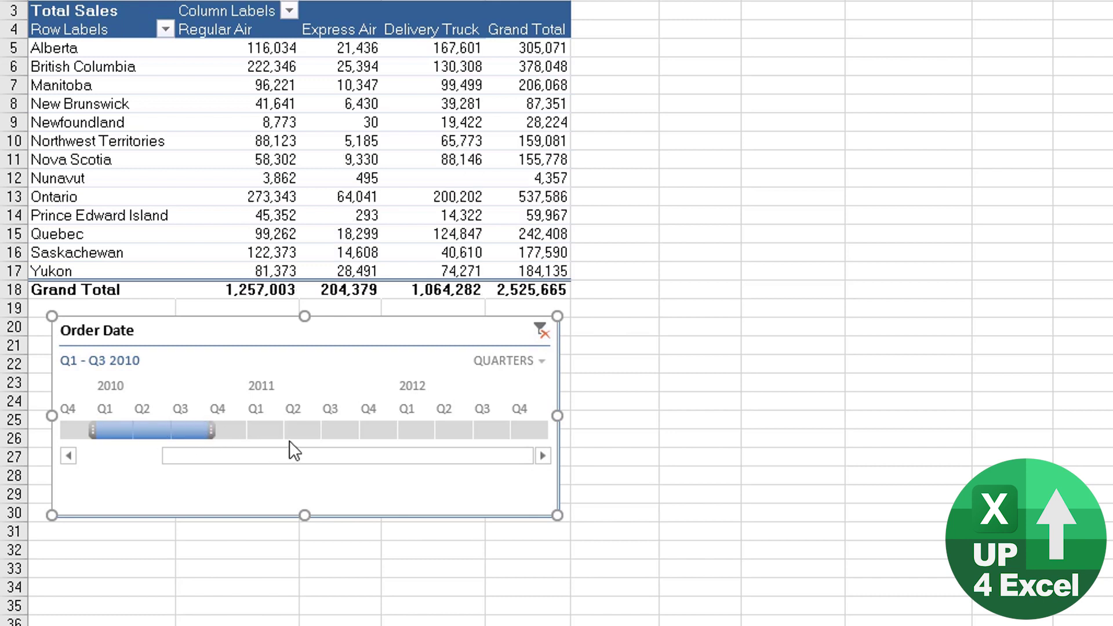
# - Filter the pivot table by several single quarters in turn on the Order Date timeline, including Q3 2011
pyautogui.click(520, 358)
pyautogui.click(206, 366)
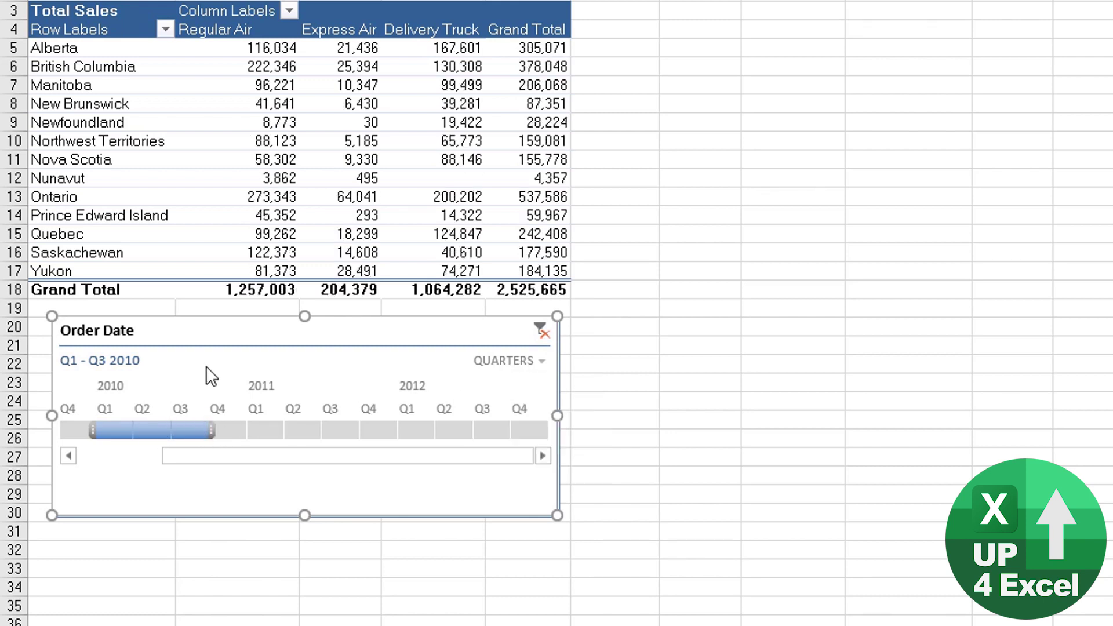
pyautogui.click(271, 429)
pyautogui.click(342, 441)
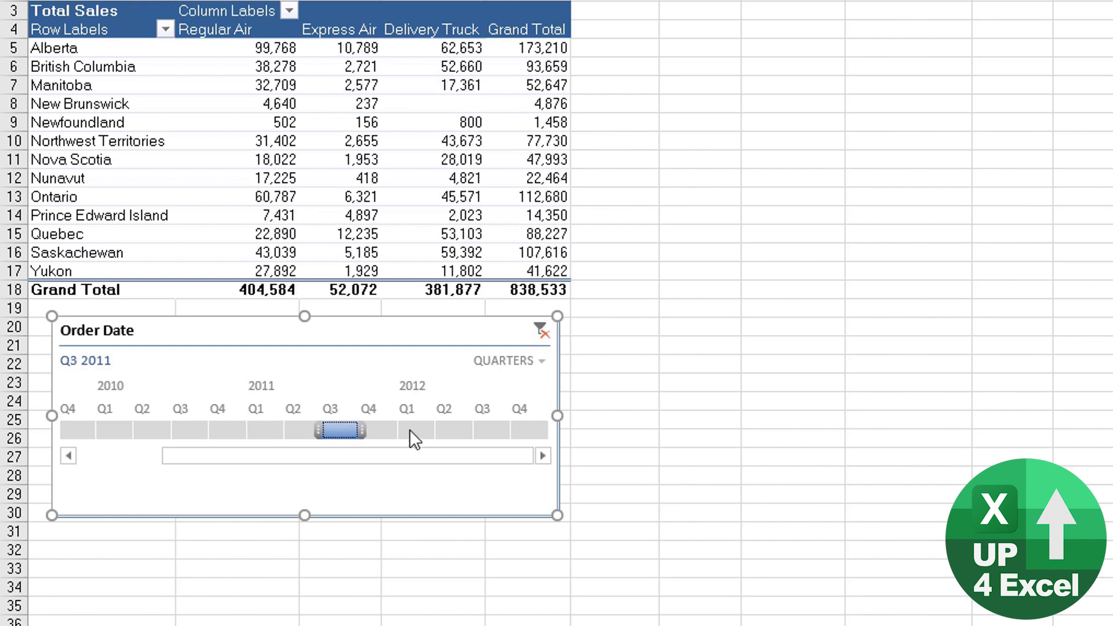
pyautogui.click(194, 428)
pyautogui.click(328, 434)
pyautogui.click(484, 431)
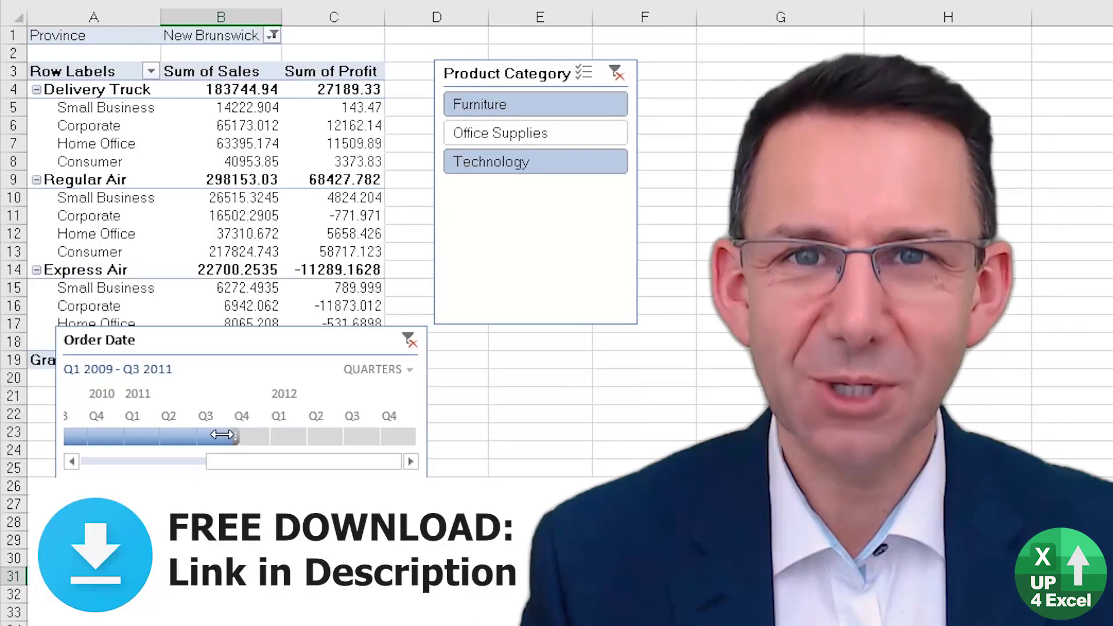
# - Restrict the sales and profit pivot table to Q2 - Q3 2011 and the Office Supplies product category
pyautogui.moveTo(224, 435); pyautogui.dragTo(63, 435)
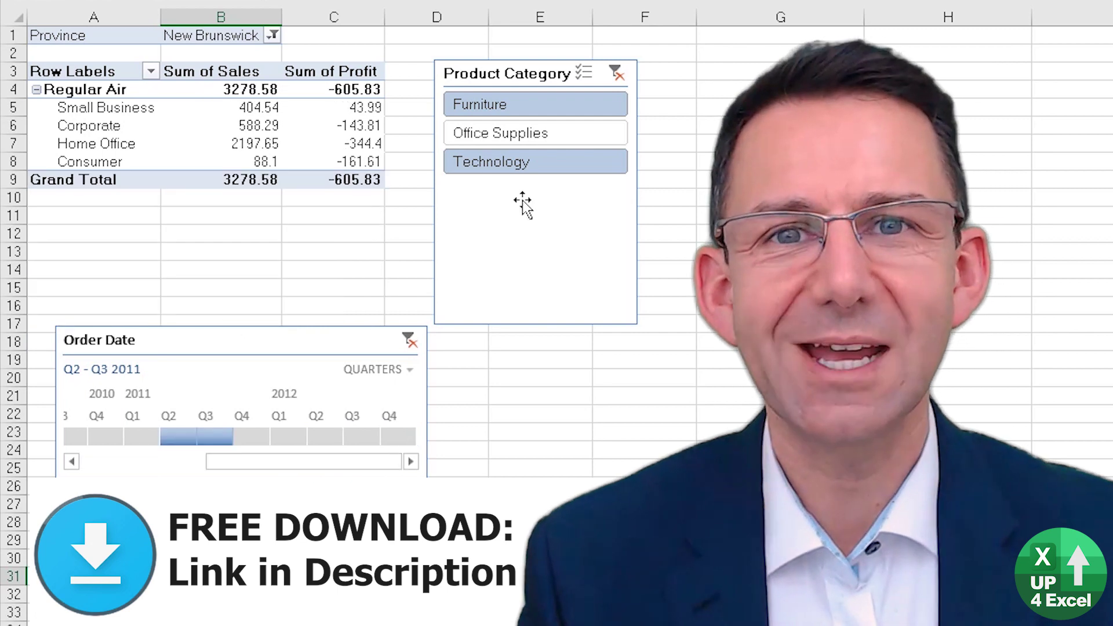
pyautogui.click(532, 135)
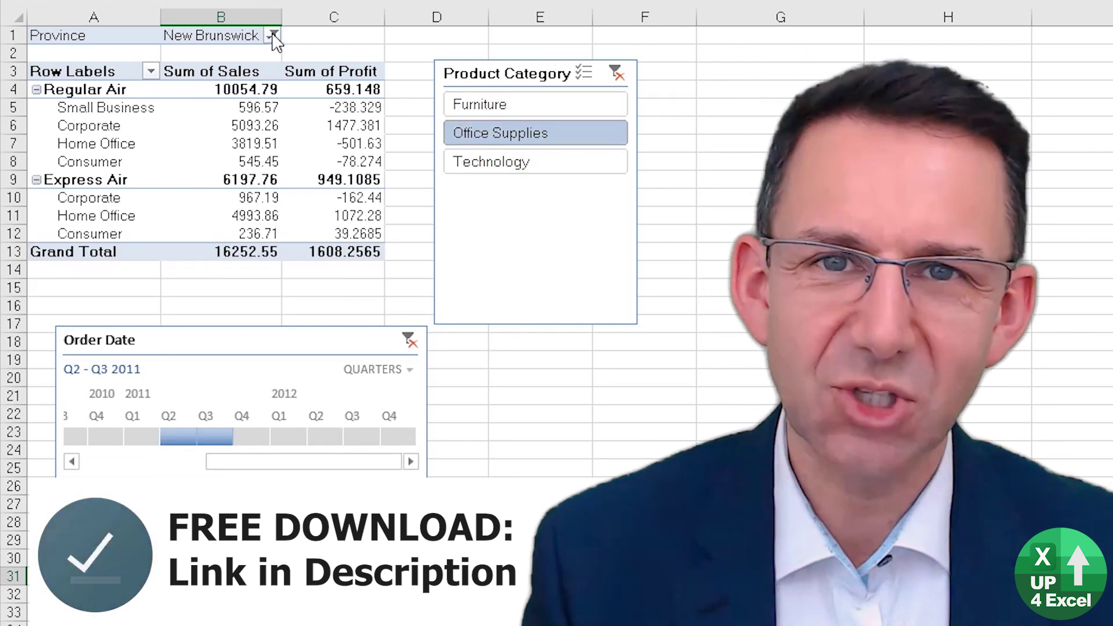
# - Set the Province report filter to all provinces and move the Order Date timeline below the pivot table
pyautogui.click(273, 36)
pyautogui.click(67, 80)
pyautogui.click(141, 301)
pyautogui.moveTo(273, 340); pyautogui.dragTo(275, 407)
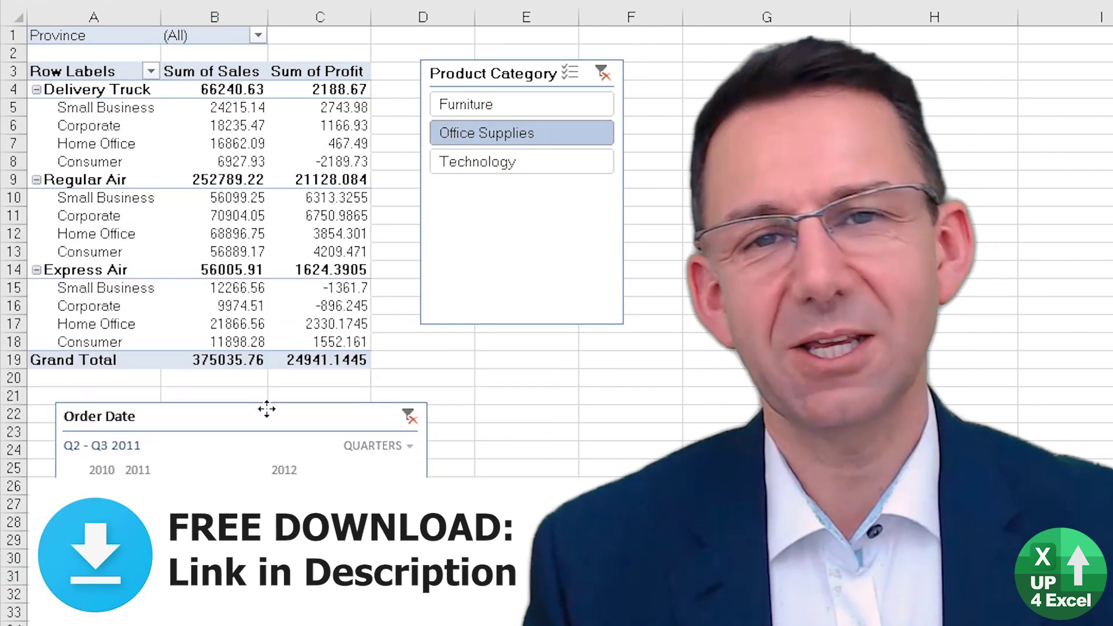